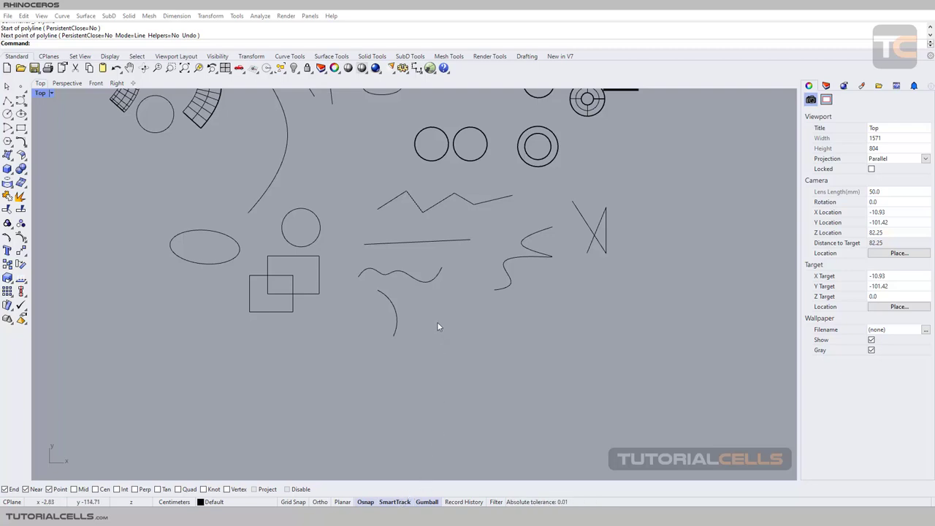
Start a polyline near the two overlapping rectangles and turn SmartTrack off.
{"action": "scroll", "coordinate": [435, 321], "scroll_direction": "up", "scroll_amount": 4}
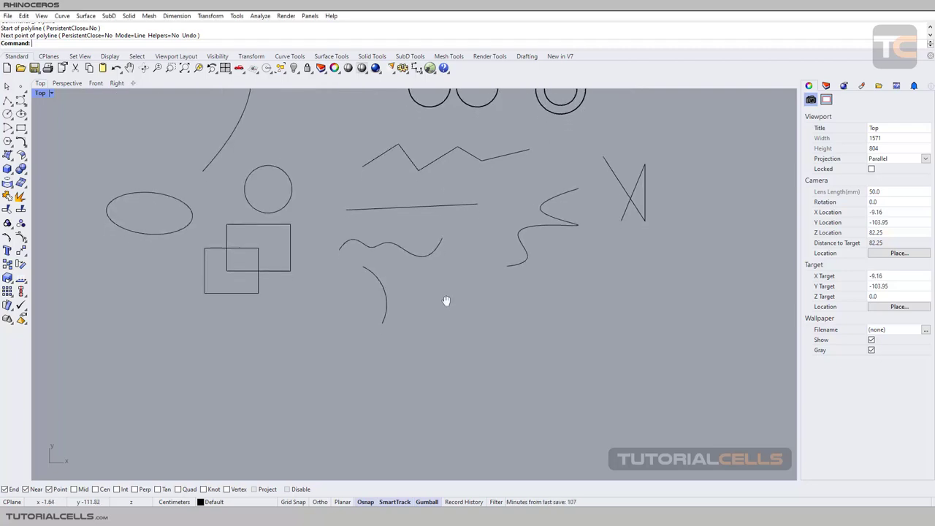
{"action": "scroll", "coordinate": [433, 291], "scroll_direction": "up", "scroll_amount": 2}
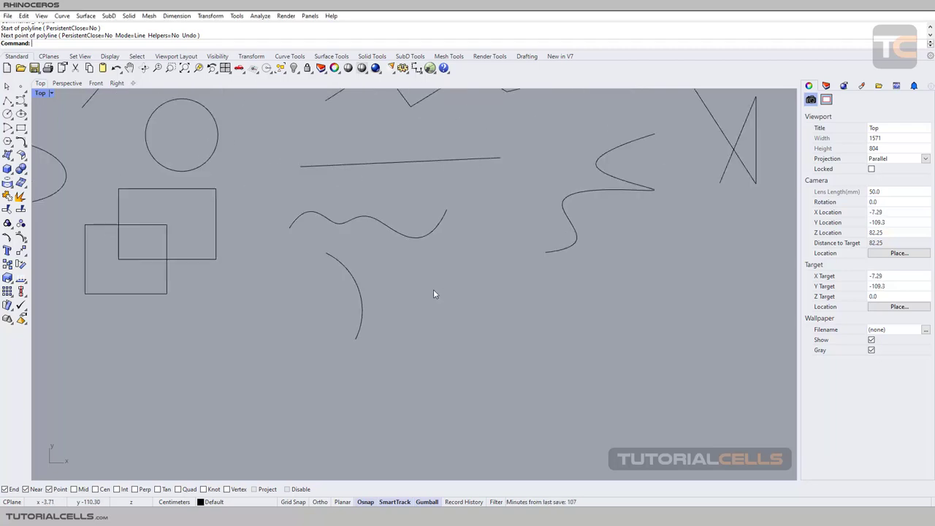
{"action": "right_click_drag", "start_coordinate": [433, 293], "coordinate": [559, 286]}
{"action": "scroll", "coordinate": [401, 258], "scroll_direction": "up", "scroll_amount": 3}
{"action": "right_click_drag", "start_coordinate": [330, 252], "coordinate": [356, 252]}
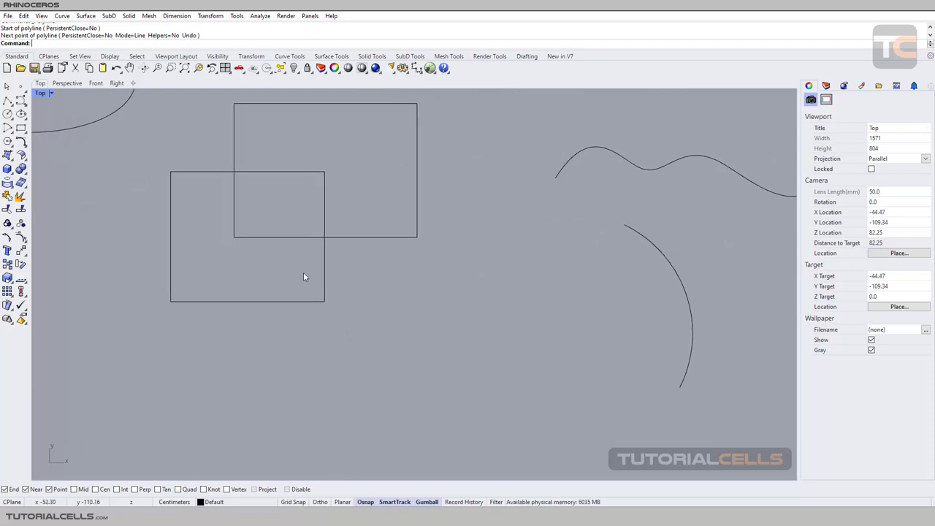
{"action": "left_click", "coordinate": [7, 100]}
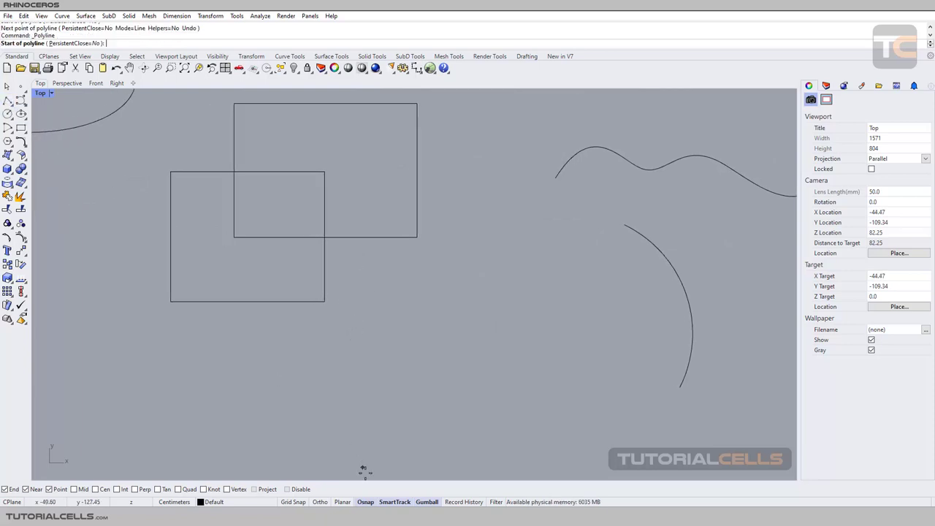
{"action": "left_click", "coordinate": [388, 502]}
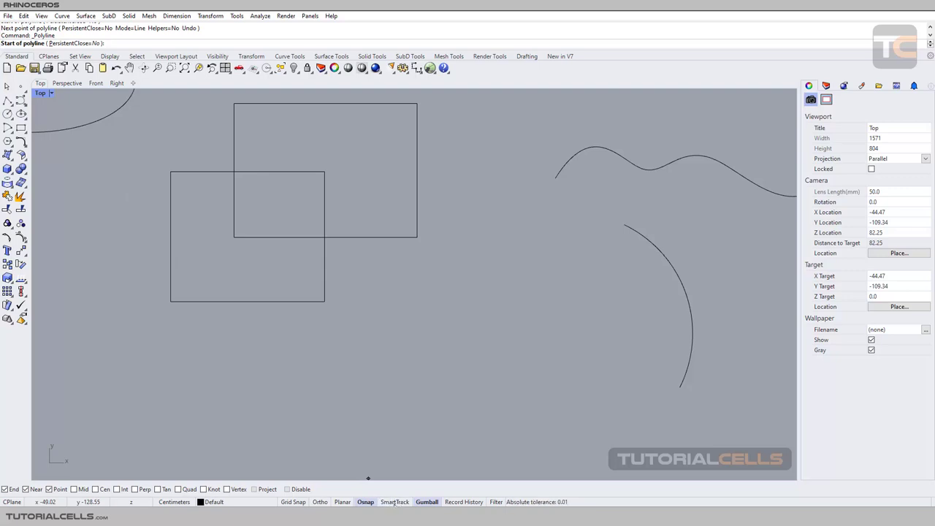
{"action": "left_click", "coordinate": [385, 502]}
{"action": "left_click", "coordinate": [388, 503]}
{"action": "left_click", "coordinate": [391, 502]}
{"action": "left_click", "coordinate": [395, 503]}
{"action": "left_click", "coordinate": [395, 503]}
{"action": "left_click", "coordinate": [396, 503]}
Draw a short, nearly vertical polyline segment beside the lower rectangle without tracking, and delete it.
{"action": "left_click", "coordinate": [415, 300]}
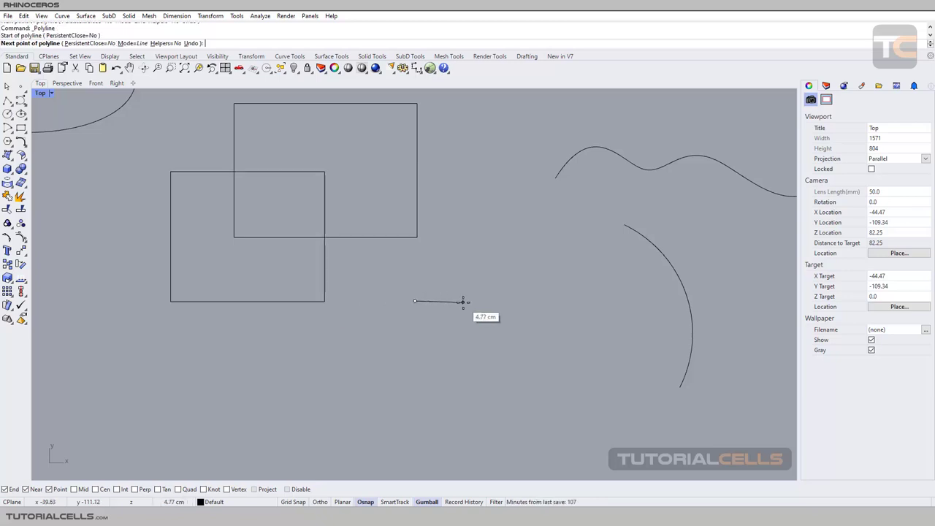
{"action": "left_click", "coordinate": [415, 367]}
{"action": "key", "text": "Return"}
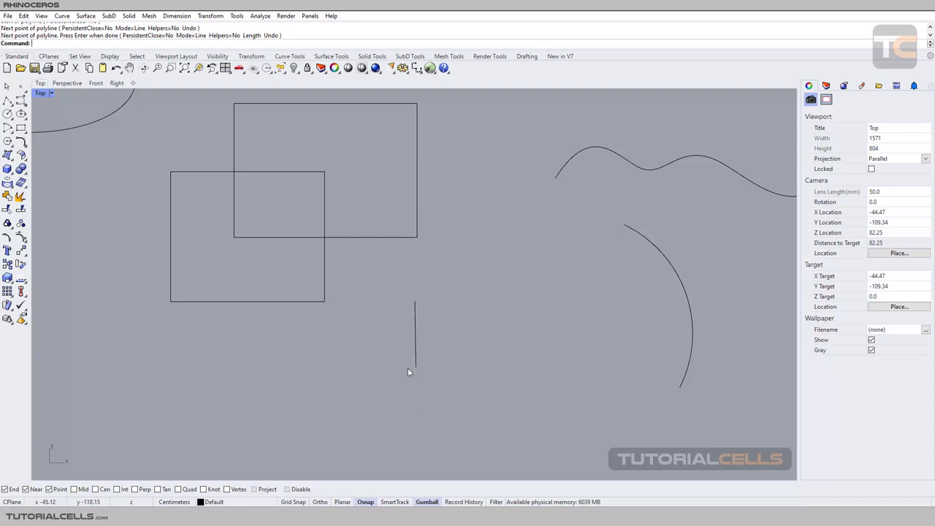
{"action": "left_click", "coordinate": [418, 346]}
{"action": "key", "text": "Delete"}
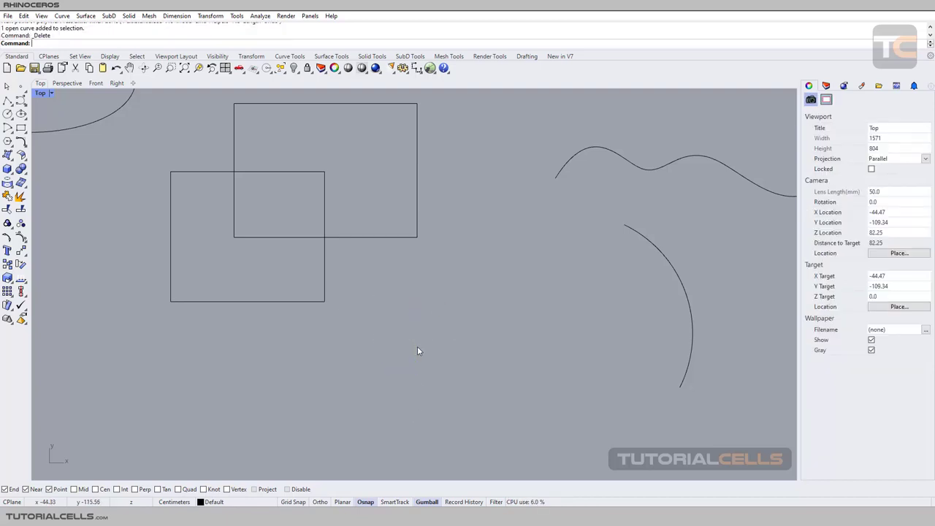
Turn SmartTrack on and try a horizontal polyline segment tracked from the lower rectangle's bottom-right corner.
{"action": "left_click", "coordinate": [388, 503]}
{"action": "left_click", "coordinate": [8, 100]}
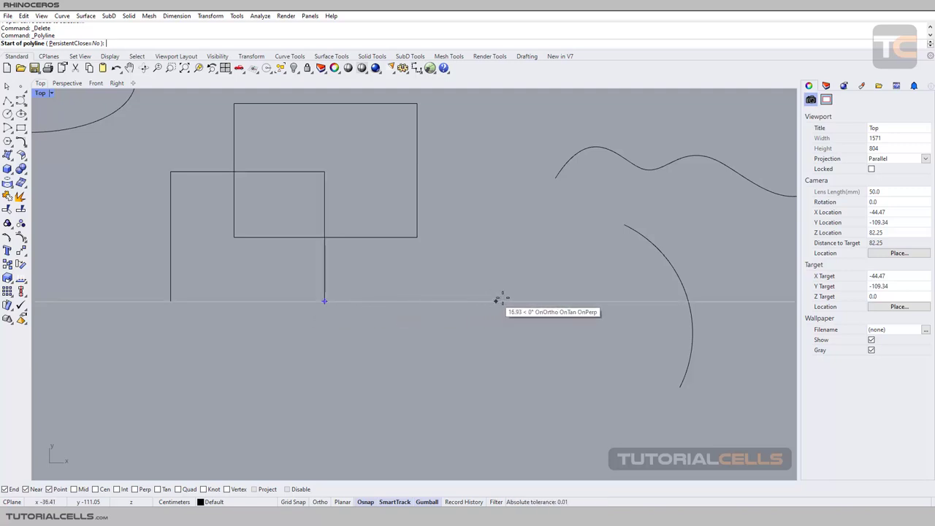
{"action": "left_click", "coordinate": [448, 300]}
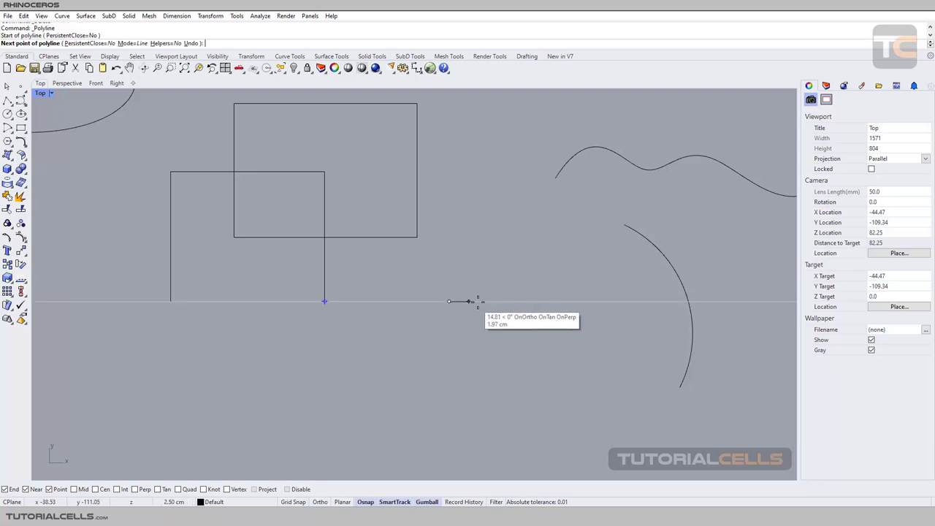
{"action": "left_click", "coordinate": [560, 301]}
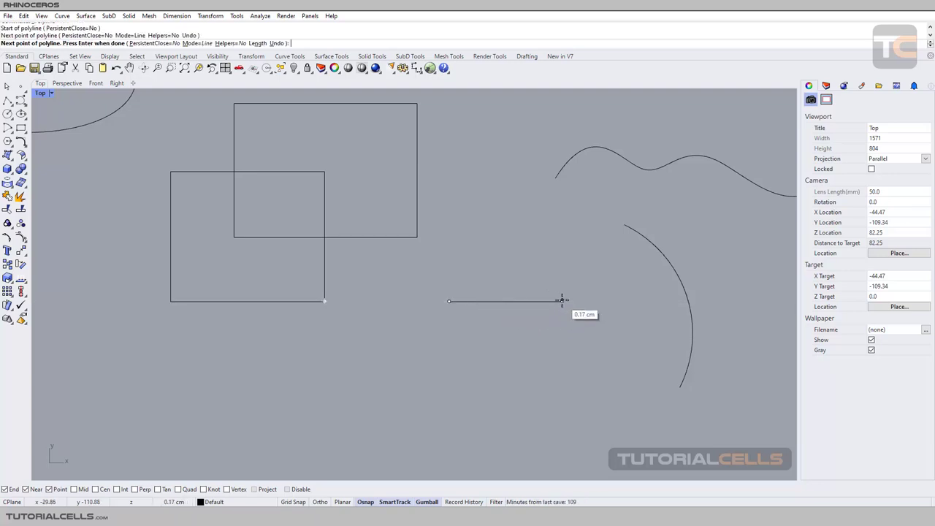
{"action": "key", "text": "Escape"}
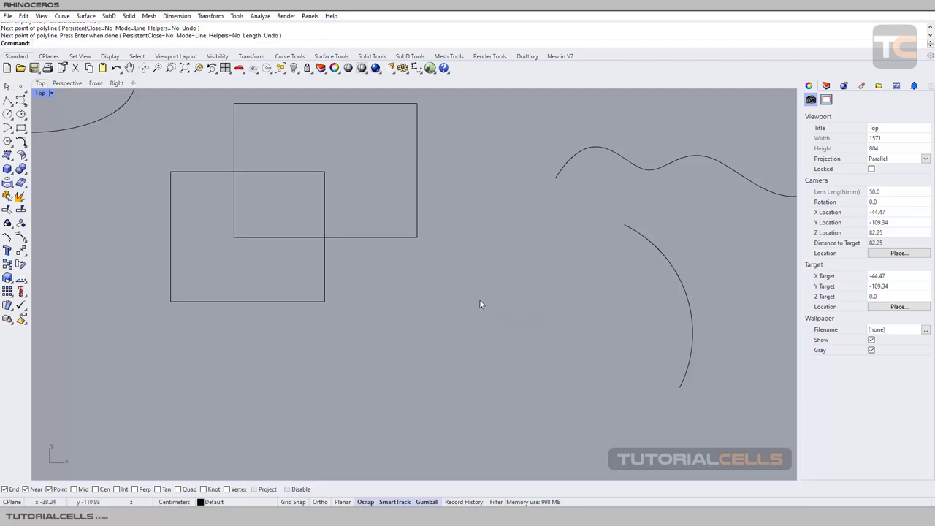
Draw a two-segment horizontal polyline from the lower rectangle's bottom-right corner along its tracking line, and delete it.
{"action": "key", "text": "Return"}
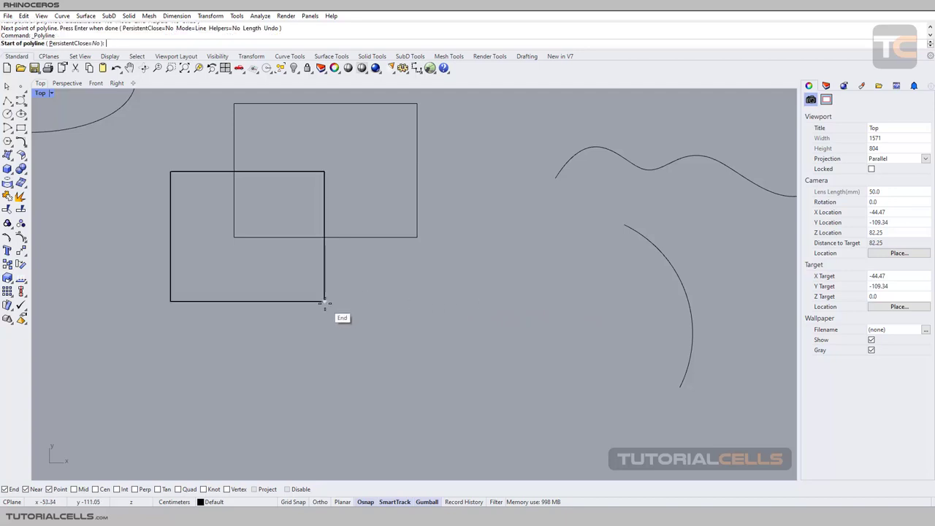
{"action": "left_click", "coordinate": [324, 300]}
{"action": "left_click", "coordinate": [458, 300]}
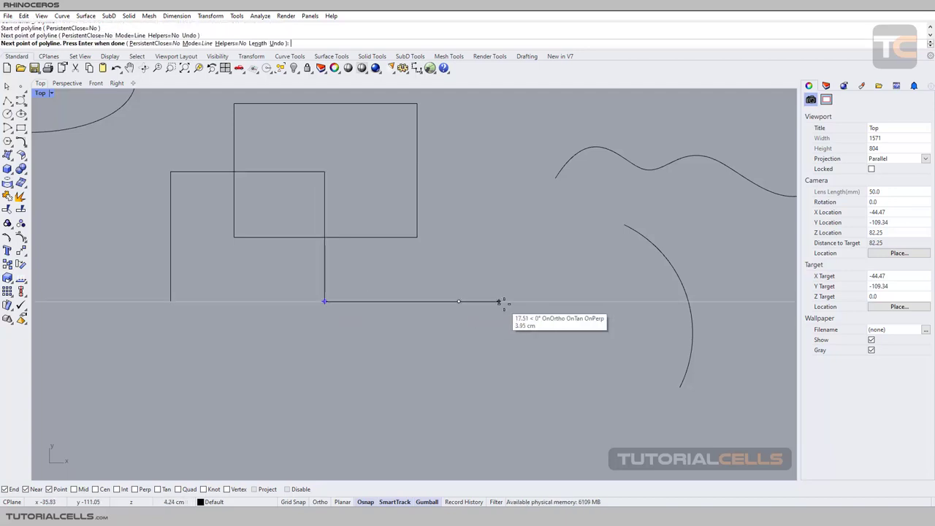
{"action": "left_click", "coordinate": [521, 301]}
{"action": "key", "text": "Return"}
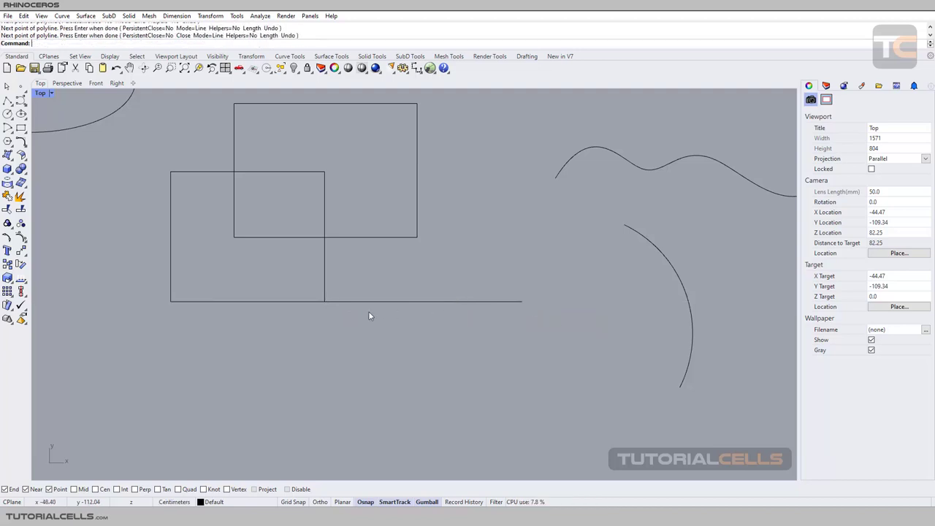
{"action": "left_click", "coordinate": [380, 300]}
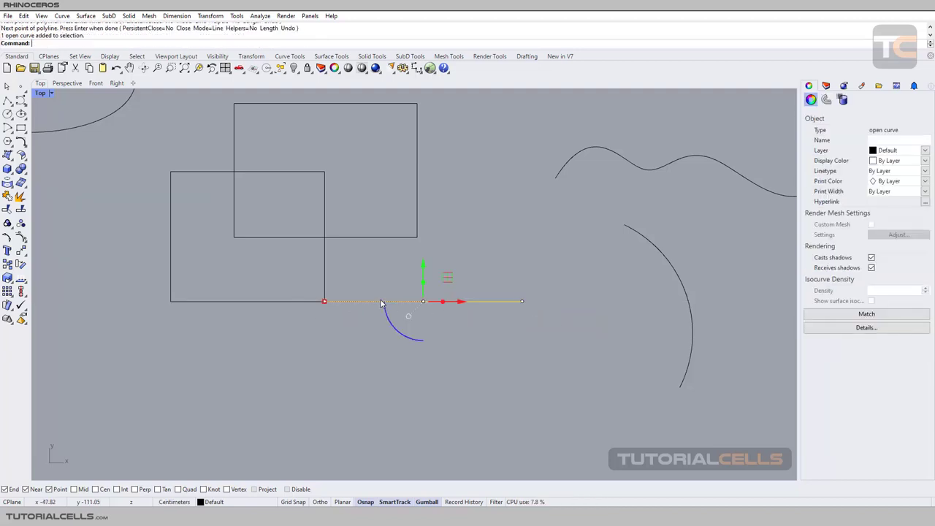
{"action": "key", "text": "Delete"}
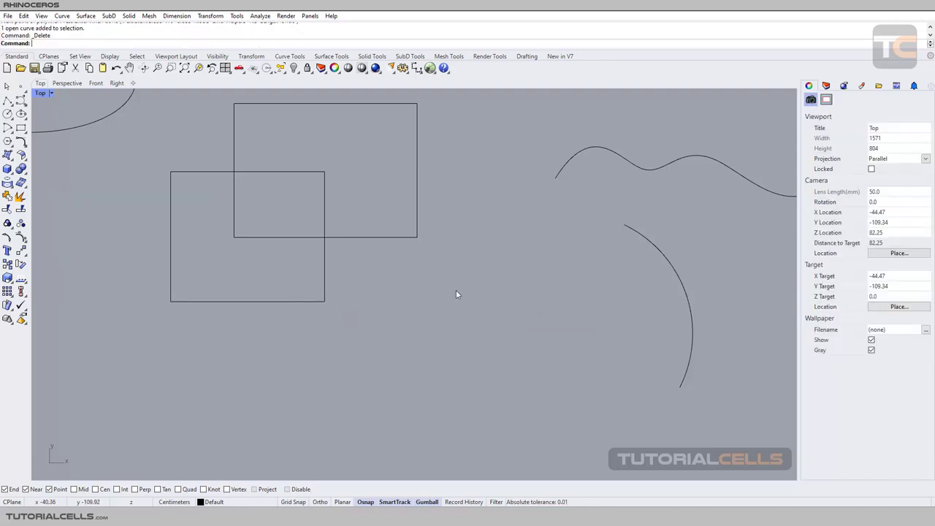
Draw a polyline from the point tracked off both rectangles' bottom-right corners to where their edges cross, and delete it.
{"action": "scroll", "coordinate": [452, 288], "scroll_direction": "down", "scroll_amount": 3}
{"action": "scroll", "coordinate": [438, 286], "scroll_direction": "up", "scroll_amount": 4}
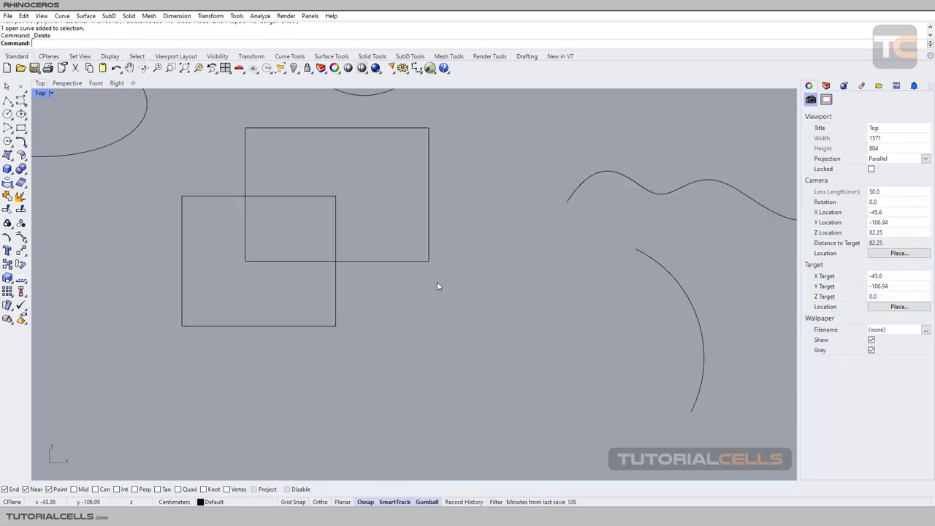
{"action": "left_click", "coordinate": [7, 100]}
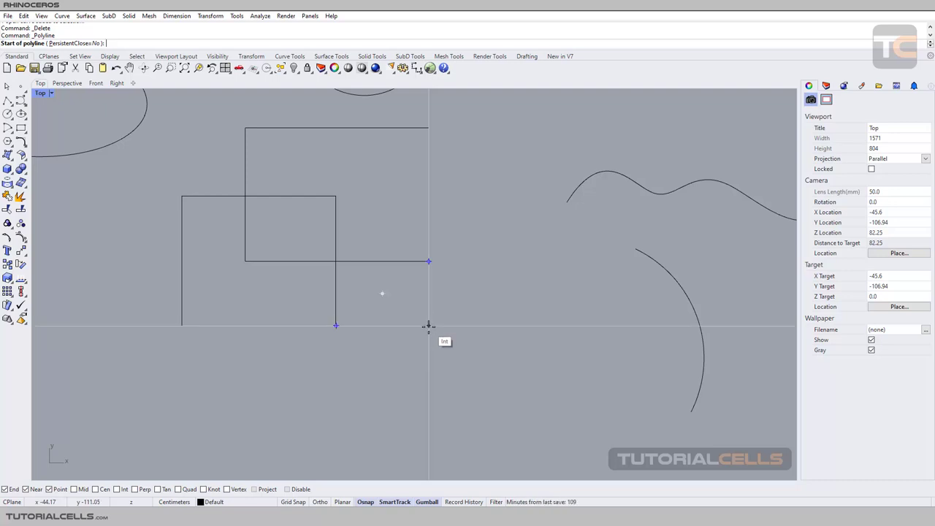
{"action": "left_click", "coordinate": [428, 325]}
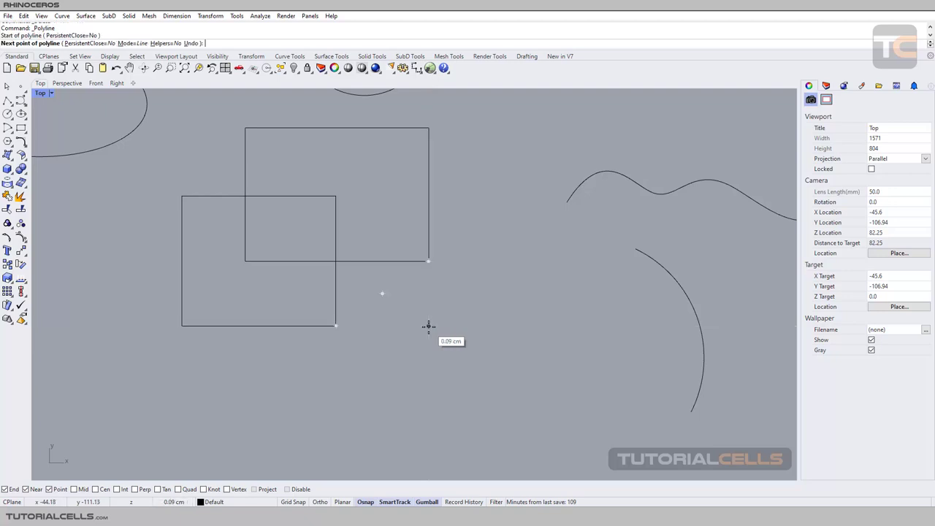
{"action": "left_click", "coordinate": [336, 260]}
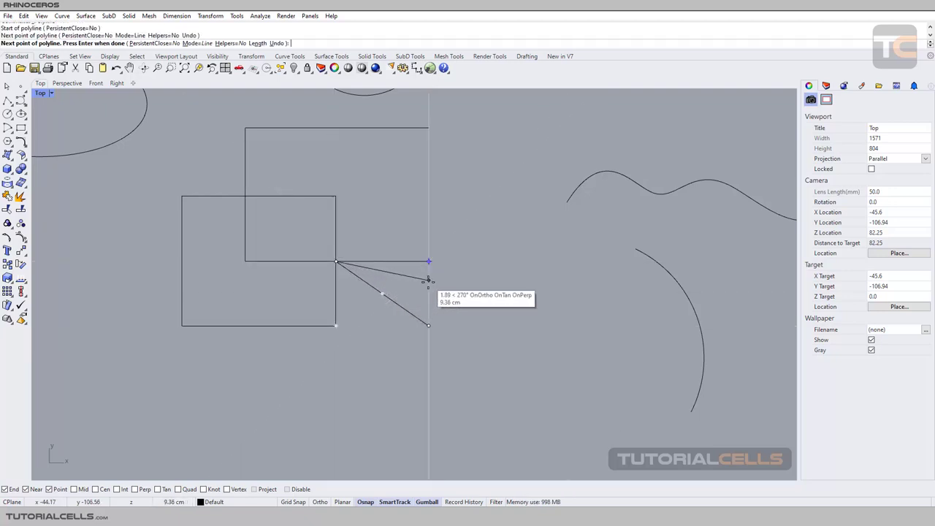
{"action": "right_click", "coordinate": [428, 309]}
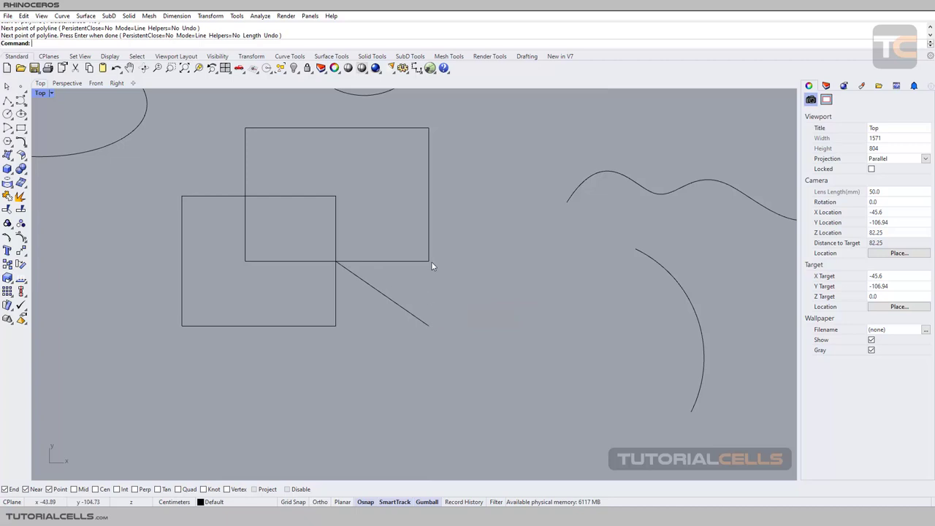
{"action": "left_click", "coordinate": [392, 301]}
{"action": "key", "text": "Delete"}
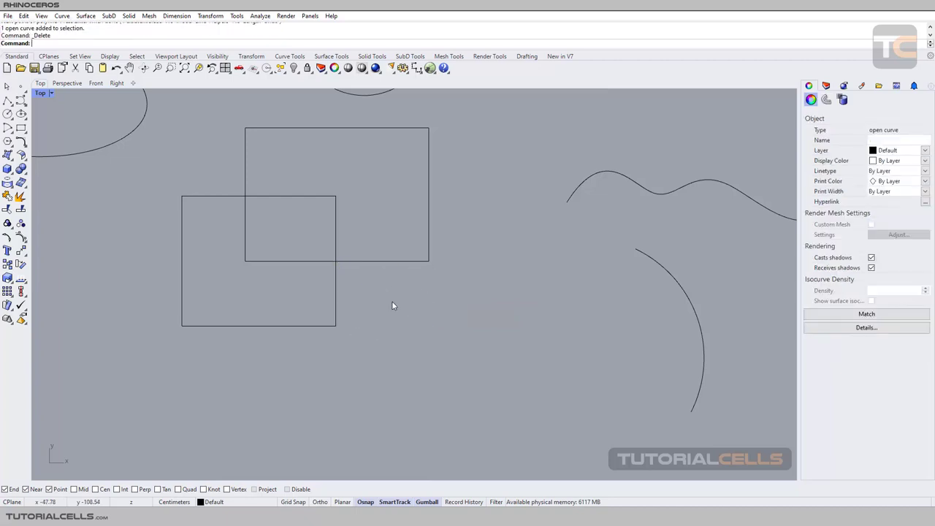
Start a polyline in the empty area below the rectangles, turn Ortho on, and end the command.
{"action": "right_click_drag", "start_coordinate": [440, 304], "coordinate": [377, 242]}
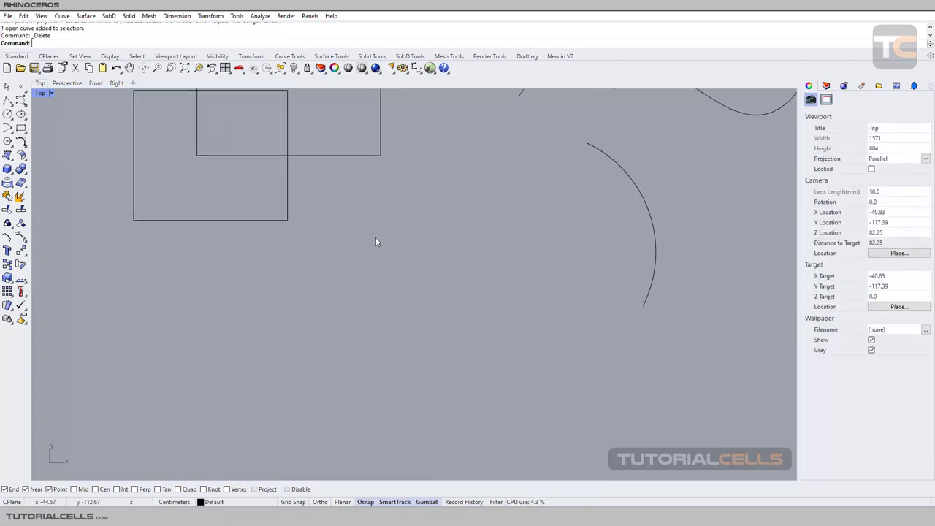
{"action": "scroll", "coordinate": [378, 242], "scroll_direction": "down", "scroll_amount": 2}
{"action": "left_click", "coordinate": [7, 100]}
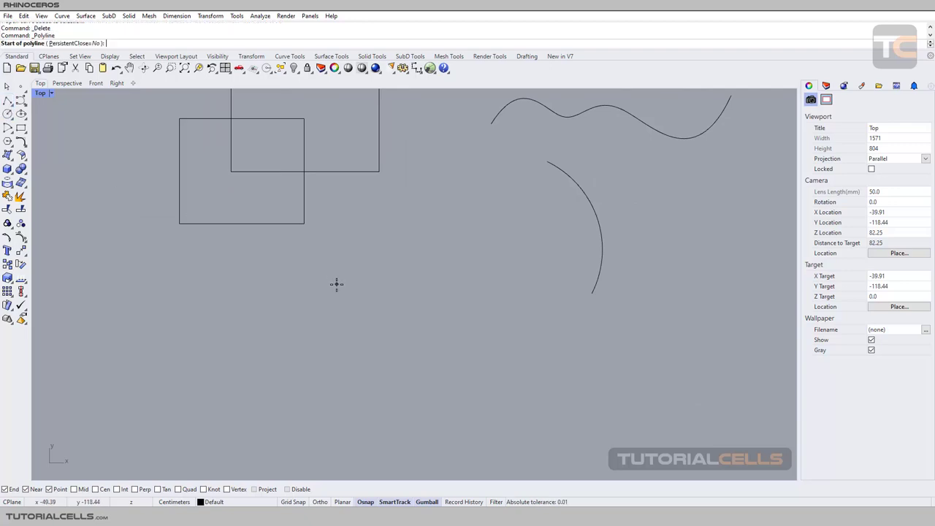
{"action": "scroll", "coordinate": [351, 278], "scroll_direction": "up", "scroll_amount": 1}
{"action": "scroll", "coordinate": [355, 282], "scroll_direction": "down", "scroll_amount": 1}
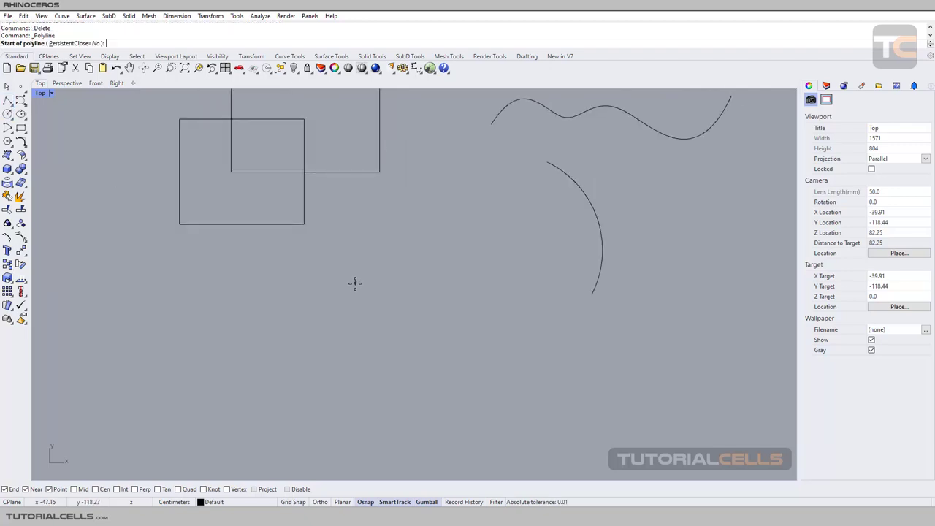
{"action": "left_click", "coordinate": [355, 283]}
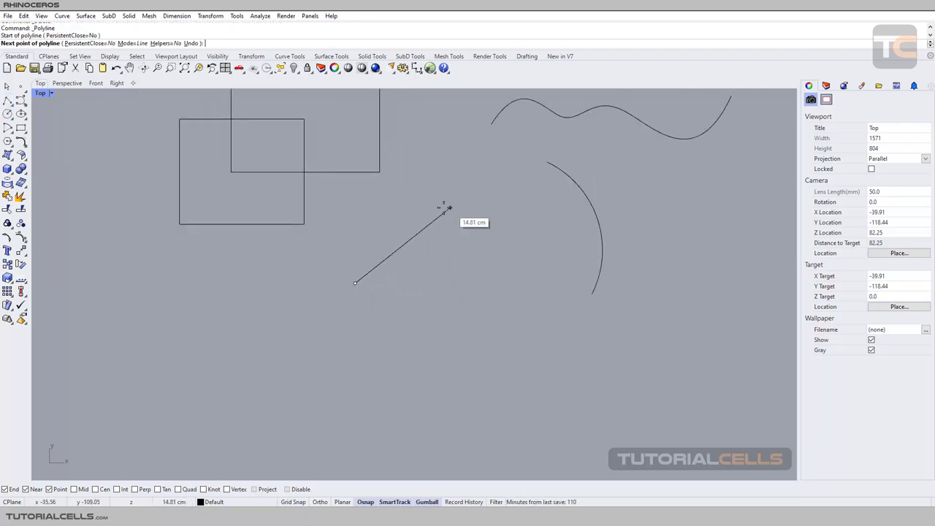
{"action": "left_click", "coordinate": [320, 502]}
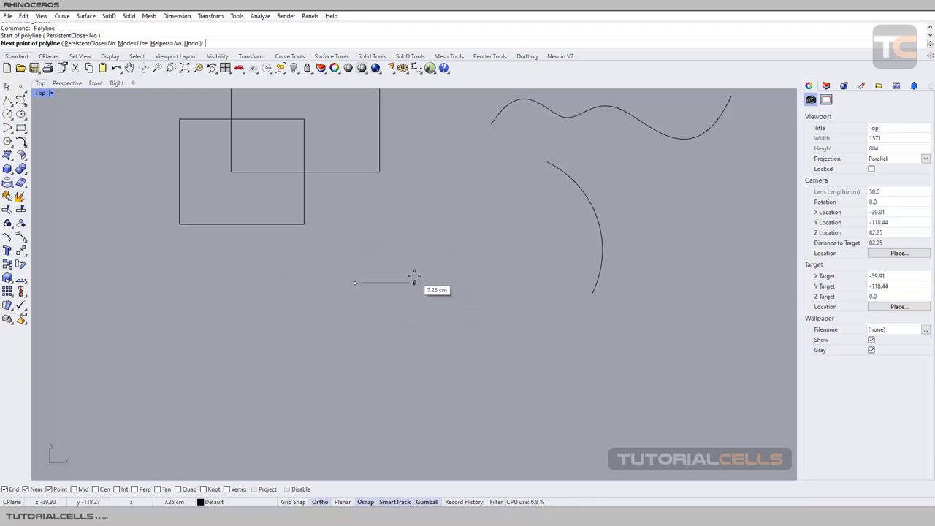
{"action": "right_click", "coordinate": [413, 279]}
Draw a polyline below the rectangles with Ortho off, its last two points tracked at 45° from the arc's upper end, and delete it.
{"action": "right_click", "coordinate": [328, 279]}
{"action": "left_click", "coordinate": [331, 292]}
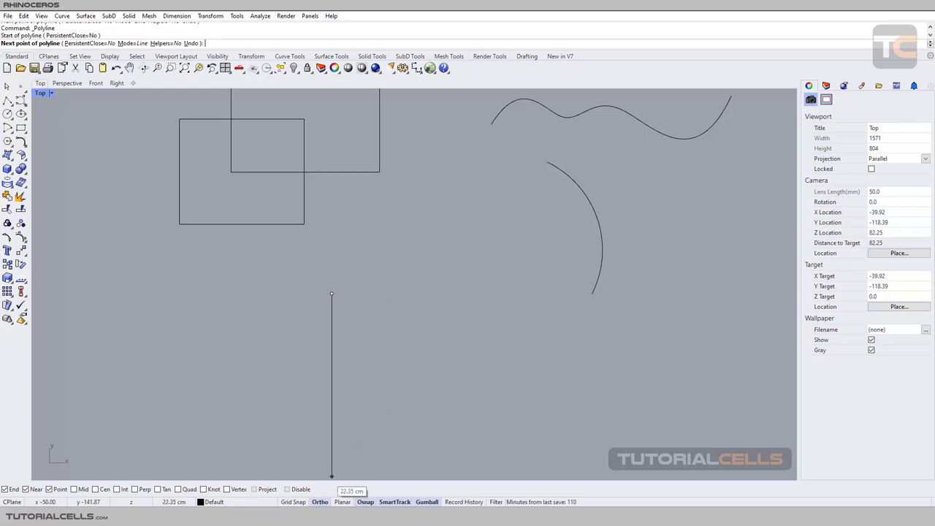
{"action": "key", "text": "F8"}
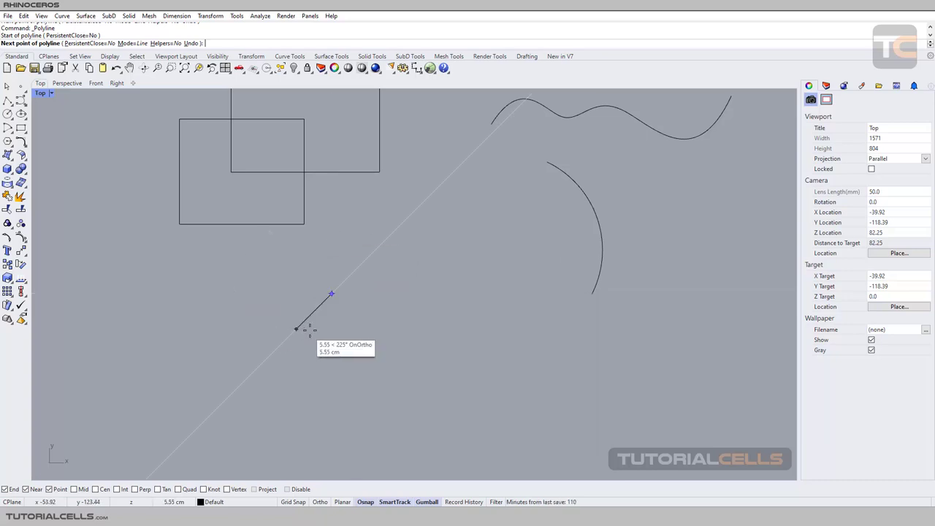
{"action": "left_click", "coordinate": [428, 293]}
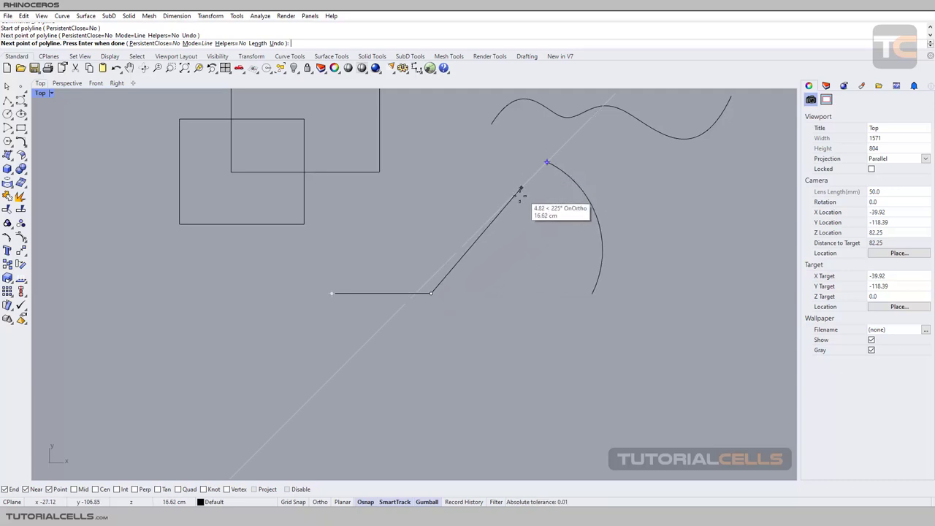
{"action": "left_click", "coordinate": [466, 242]}
{"action": "left_click", "coordinate": [509, 198]}
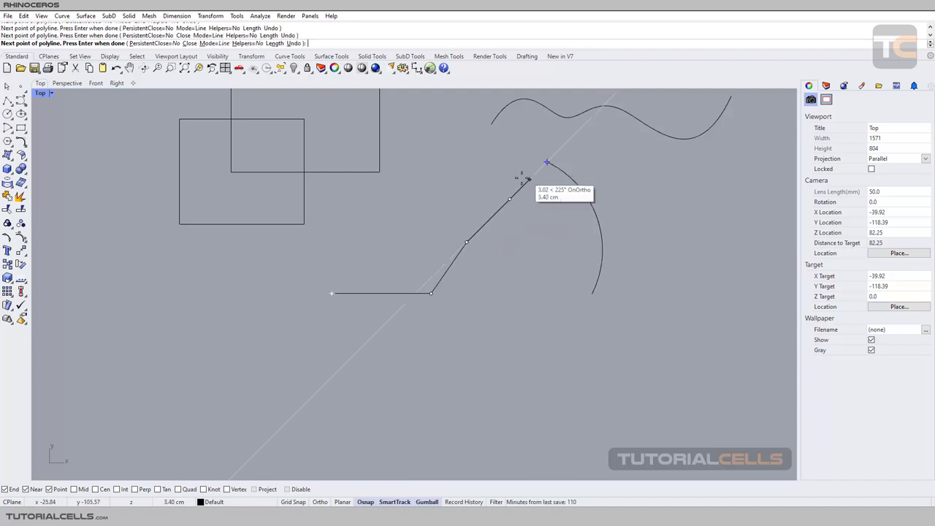
{"action": "key", "text": "Return"}
{"action": "left_click", "coordinate": [490, 219]}
{"action": "key", "text": "Delete"}
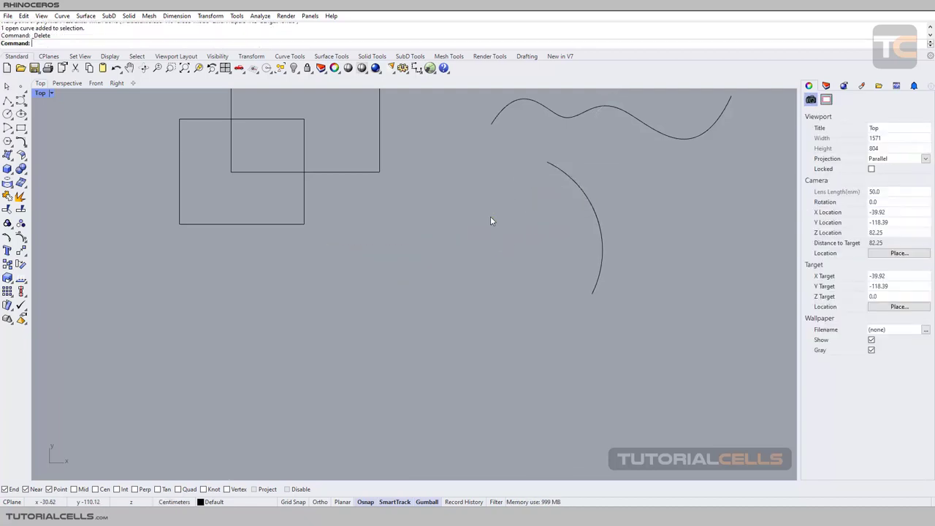
{"action": "scroll", "coordinate": [490, 216], "scroll_direction": "down", "scroll_amount": 2}
{"action": "right_click_drag", "start_coordinate": [453, 224], "coordinate": [368, 283]}
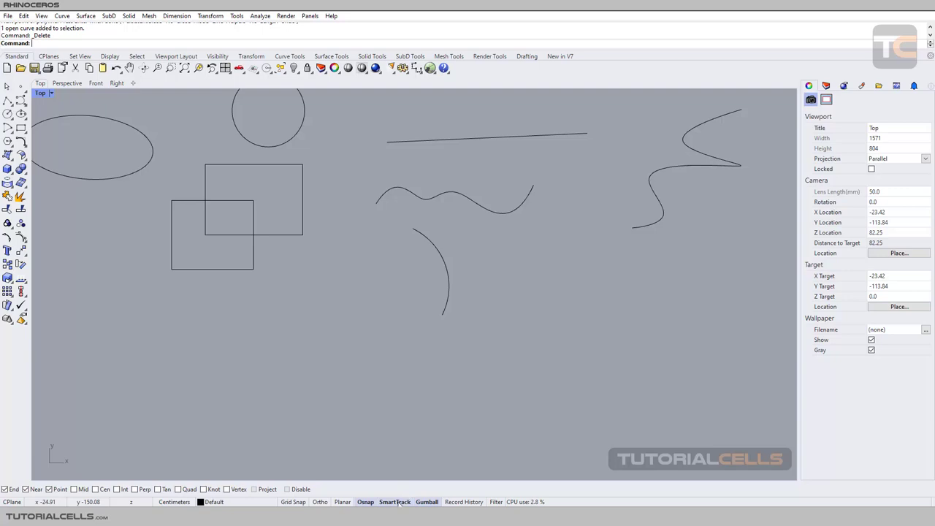
{"action": "right_click_drag", "start_coordinate": [402, 373], "coordinate": [436, 372]}
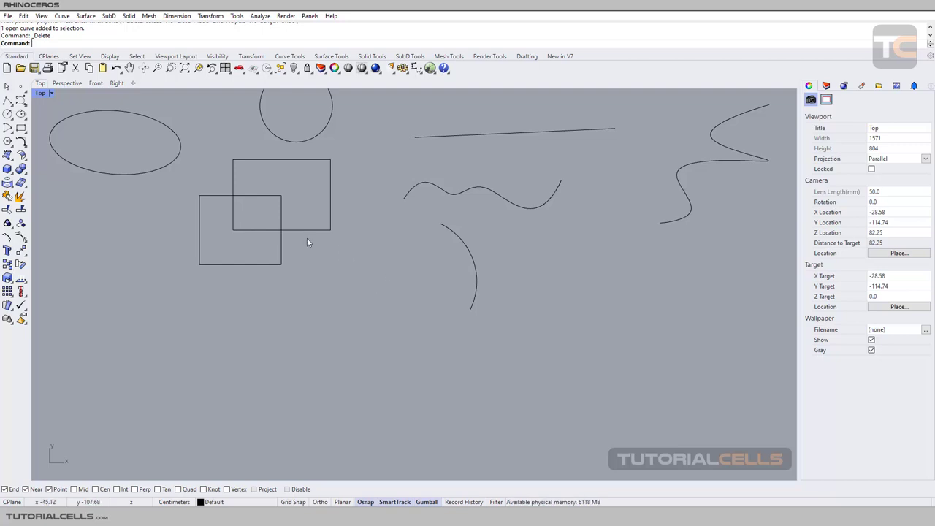
Draw a four-segment stepped polyline between the rectangles and the arc, aligning its corners to tracked smart points, and delete it.
{"action": "left_click", "coordinate": [7, 100]}
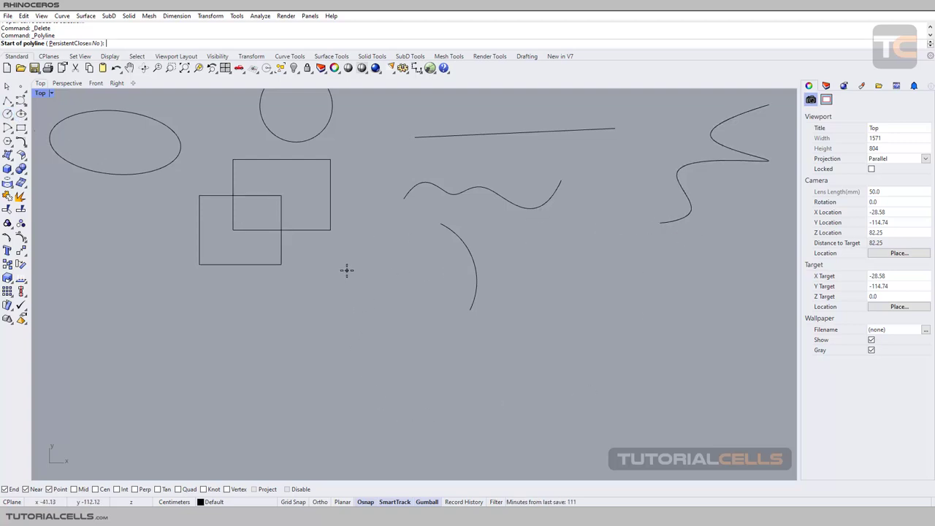
{"action": "mouse_move", "coordinate": [347, 270]}
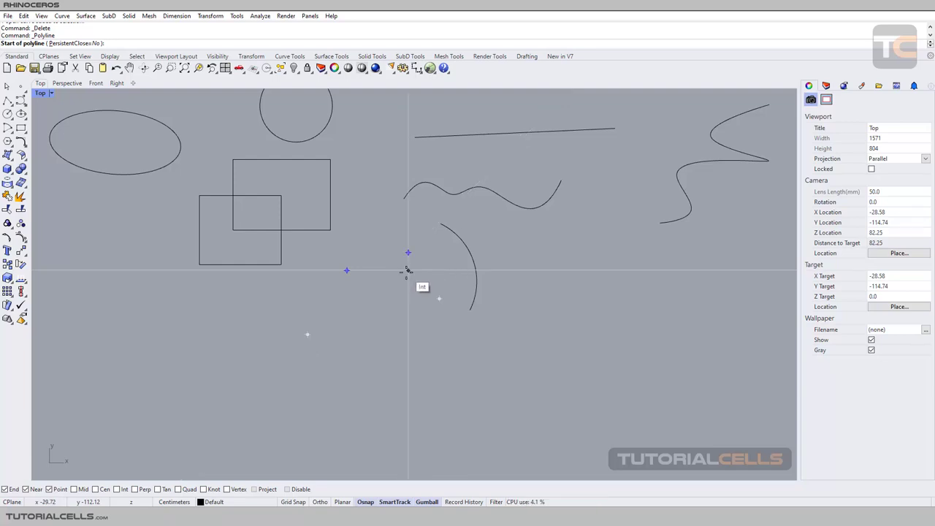
{"action": "left_click", "coordinate": [407, 270]}
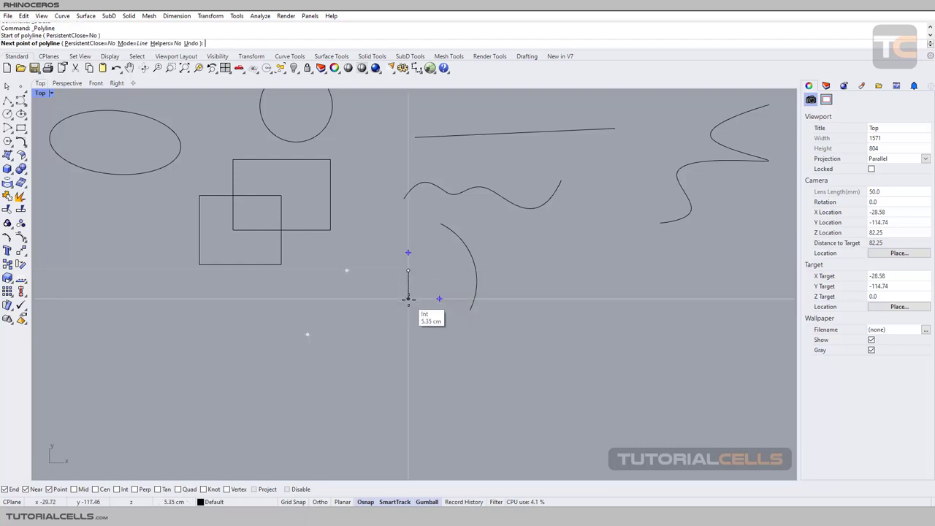
{"action": "left_click", "coordinate": [408, 299]}
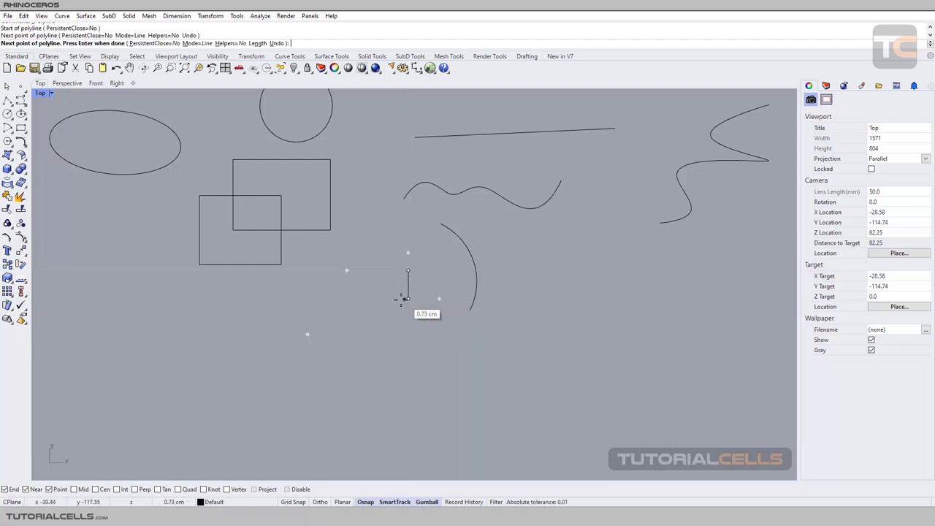
{"action": "left_click", "coordinate": [347, 298]}
{"action": "left_click", "coordinate": [347, 333]}
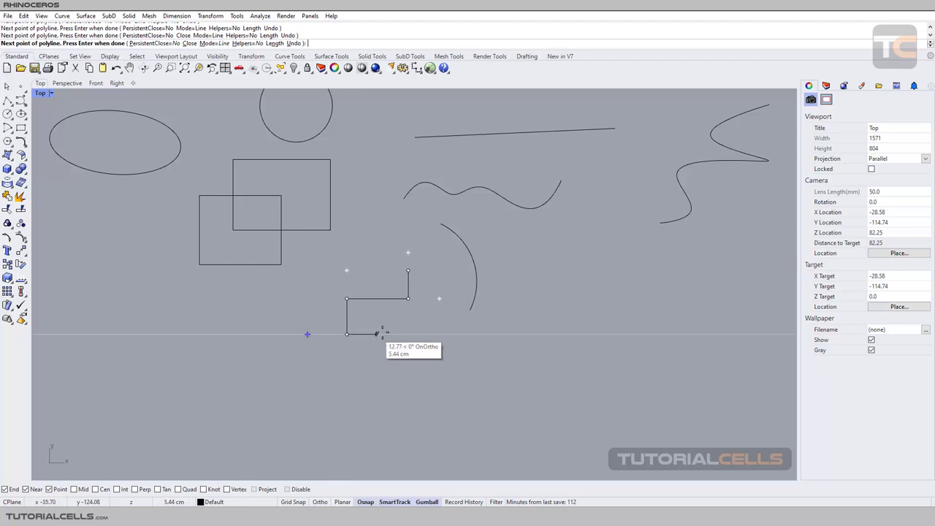
{"action": "left_click", "coordinate": [439, 332]}
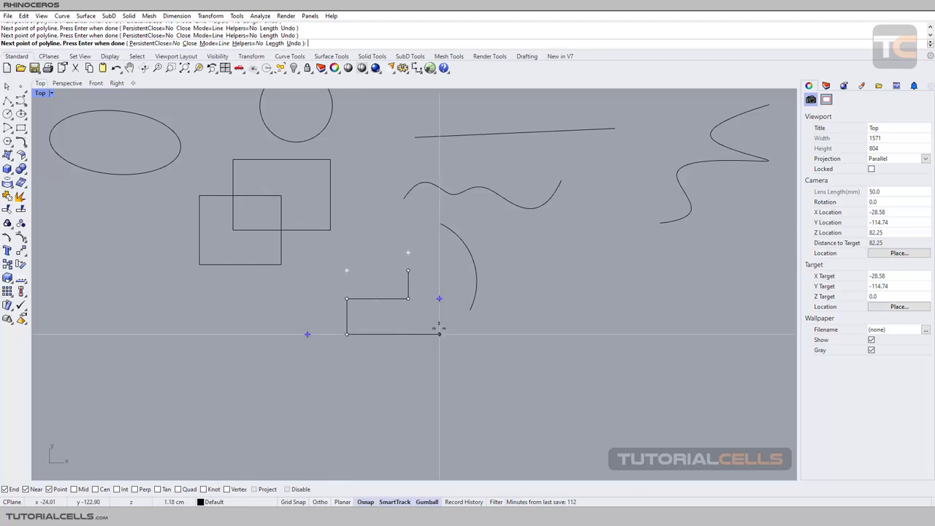
{"action": "key", "text": "Return"}
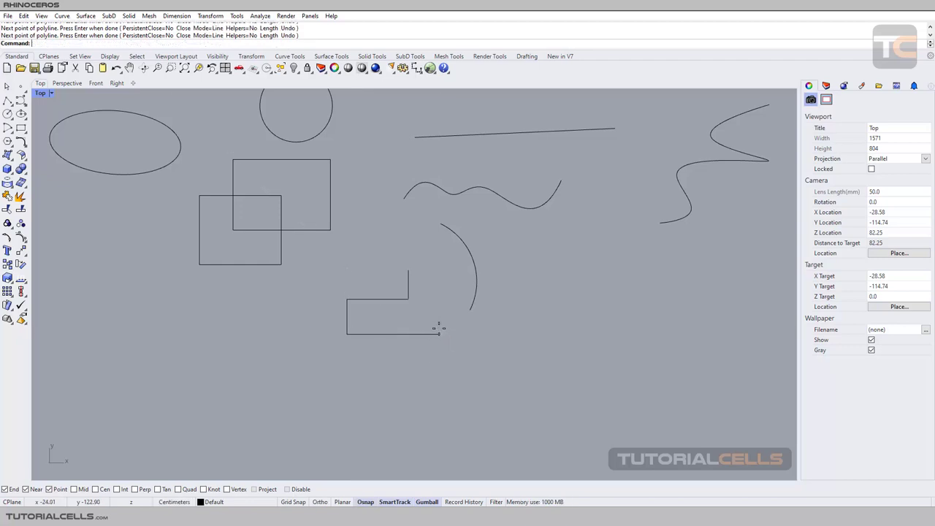
{"action": "left_click", "coordinate": [387, 336]}
{"action": "key", "text": "Delete"}
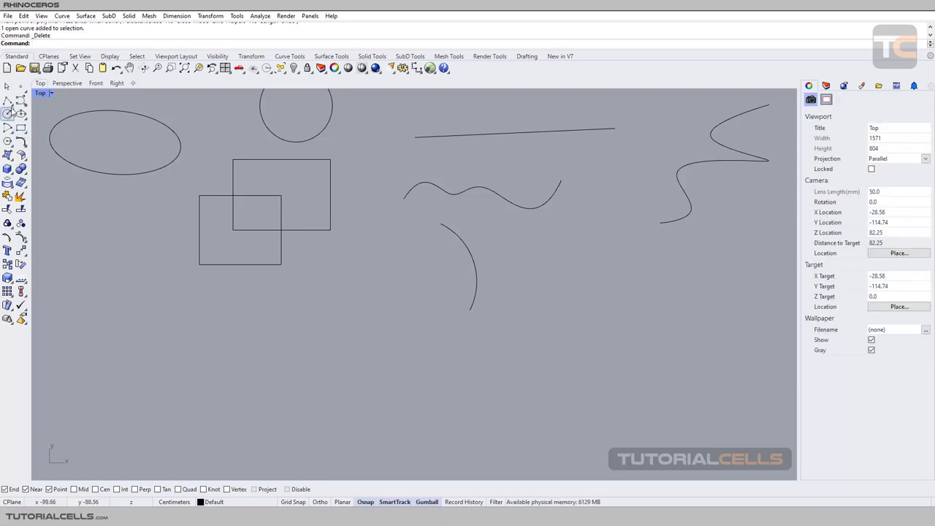
{"action": "left_click", "coordinate": [7, 100]}
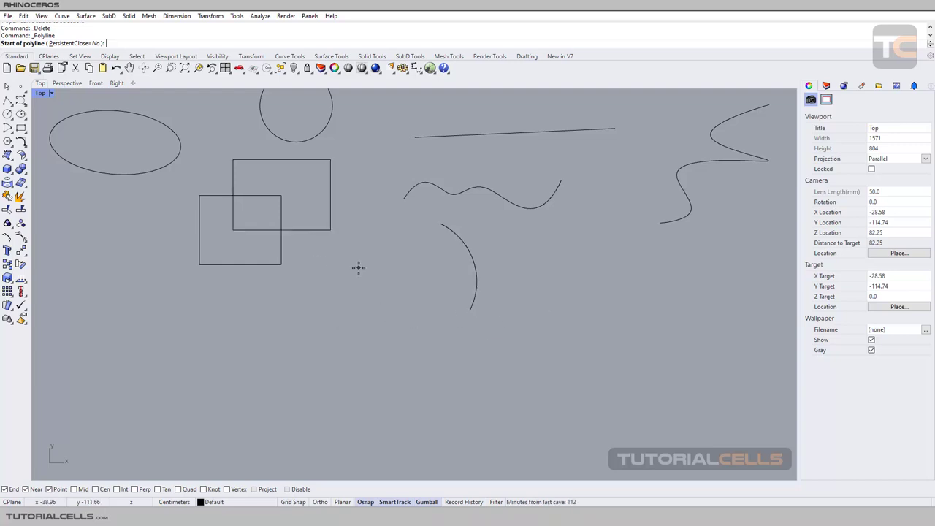
{"action": "key", "text": "Left"}
{"action": "key", "text": "Down"}
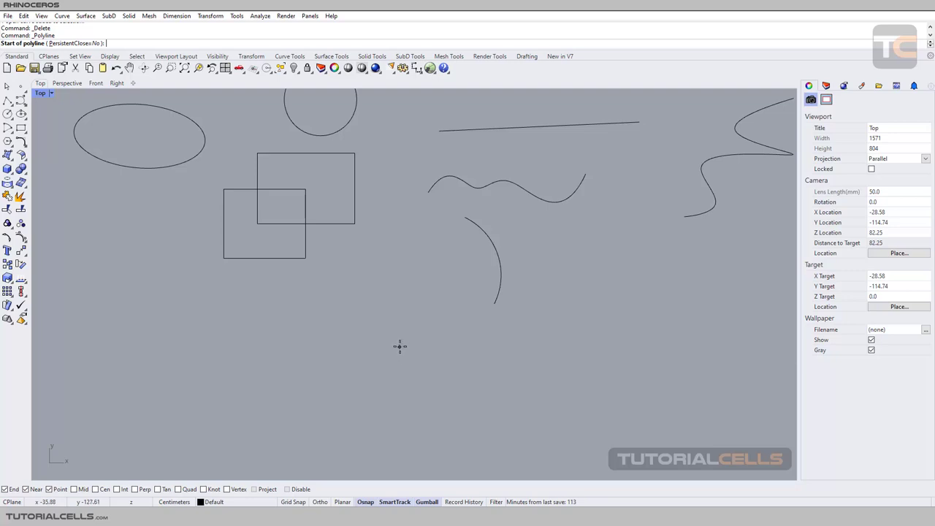
Open the SmartTrack and Guides settings to examine the available options, and close them without changes.
{"action": "right_click", "coordinate": [394, 502]}
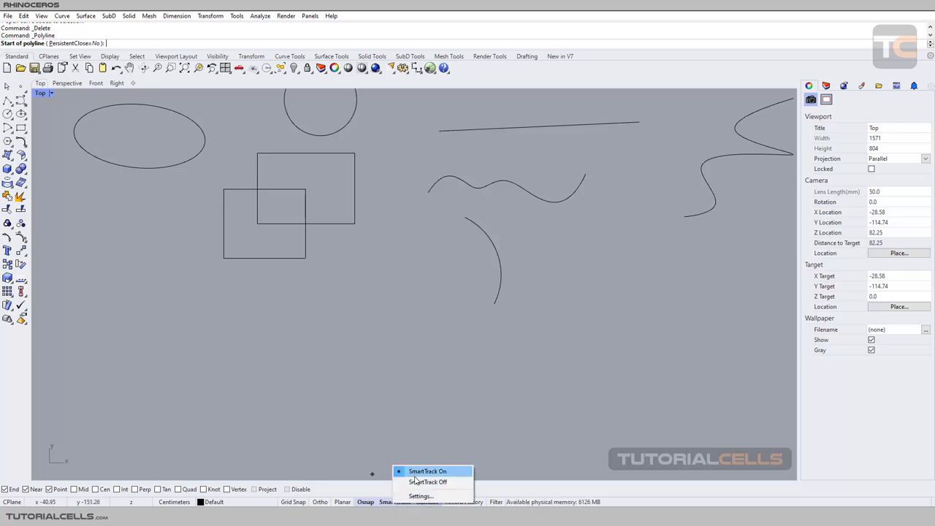
{"action": "right_click", "coordinate": [388, 502]}
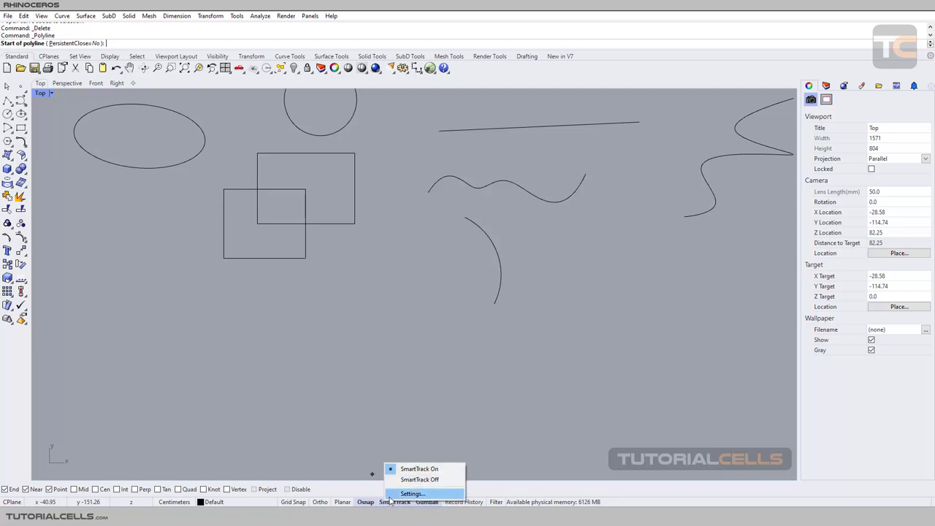
{"action": "left_click", "coordinate": [390, 495]}
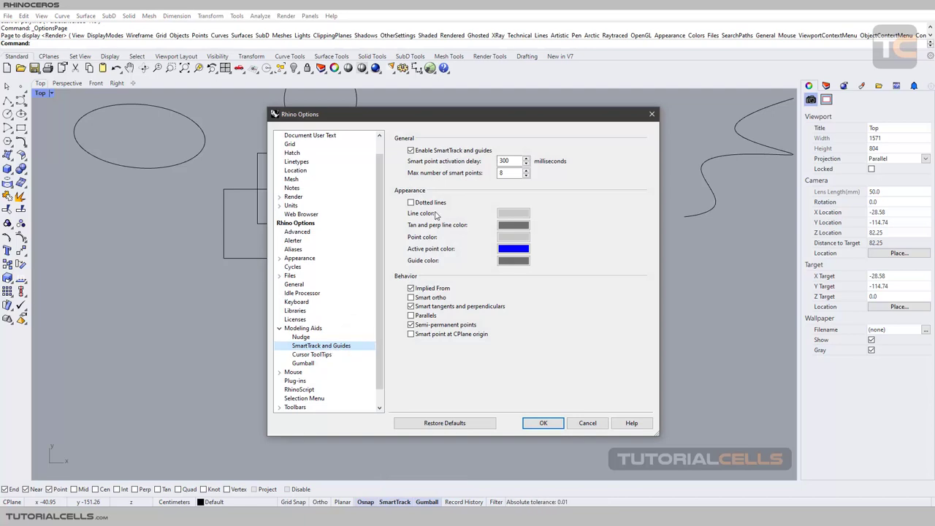
{"action": "left_click_drag", "start_coordinate": [457, 119], "coordinate": [465, 118]}
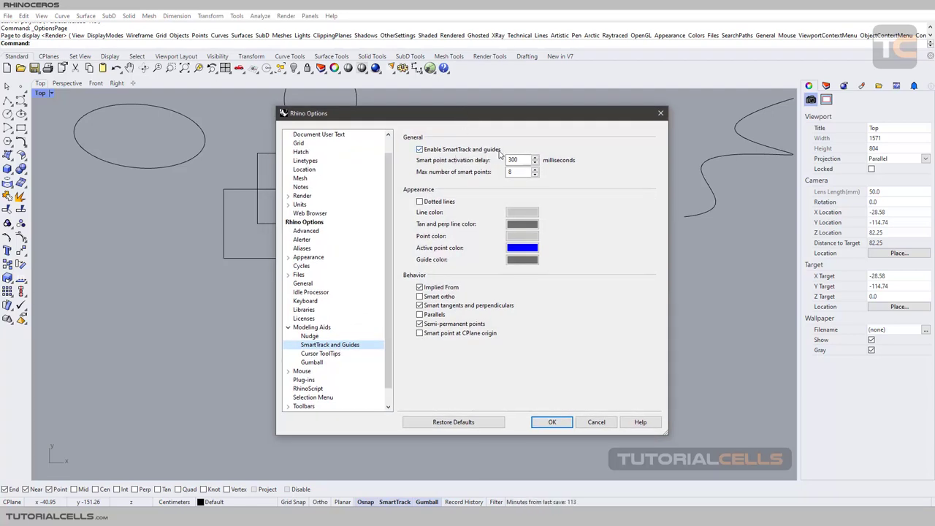
{"action": "left_click", "coordinate": [660, 113]}
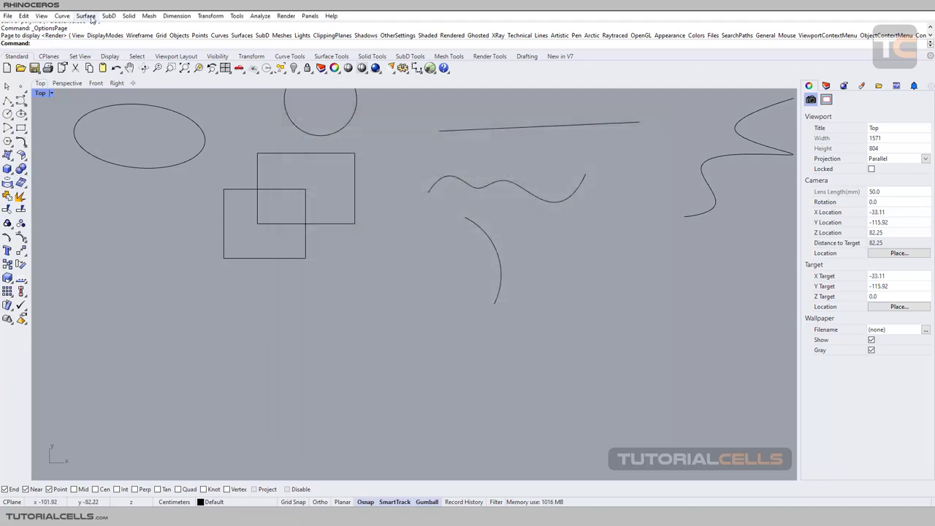
Add a horizontal guide line across the empty area below the rectangles.
{"action": "left_click", "coordinate": [22, 144]}
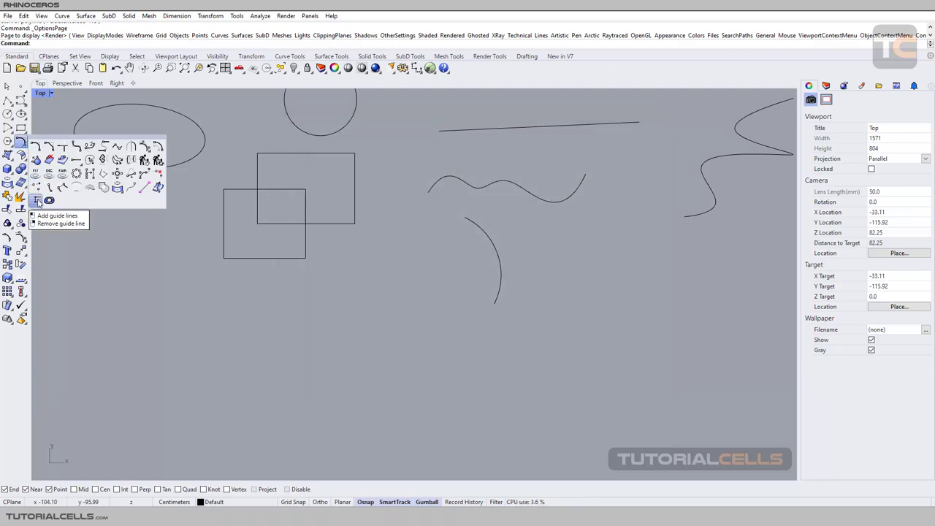
{"action": "left_click", "coordinate": [37, 201]}
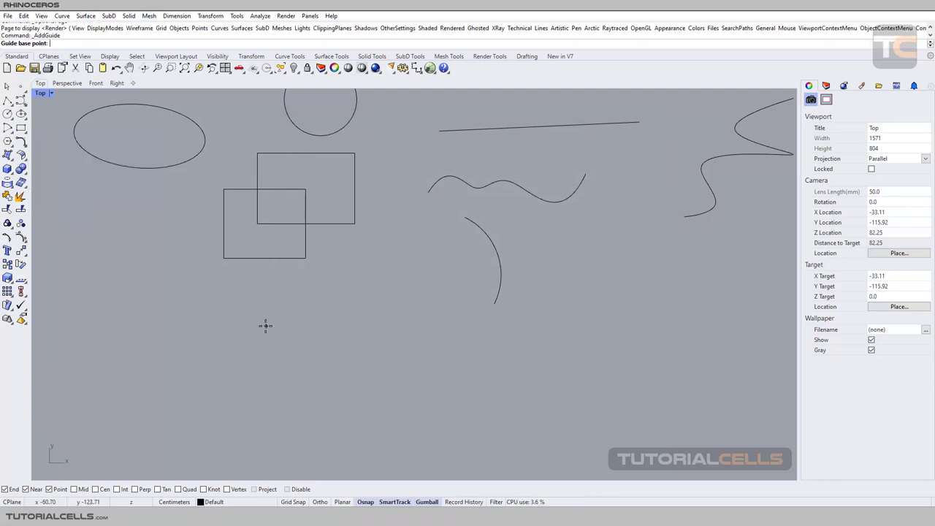
{"action": "left_click", "coordinate": [192, 343]}
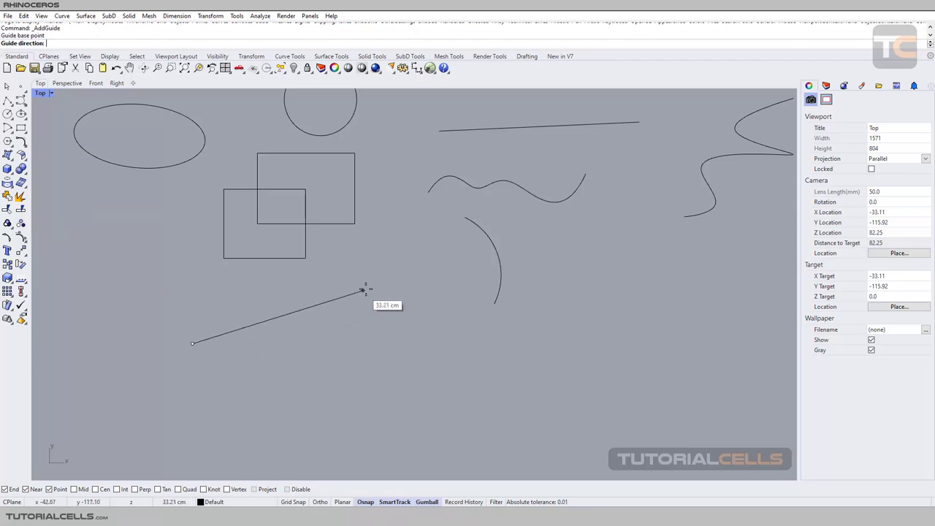
{"action": "left_click", "coordinate": [402, 325]}
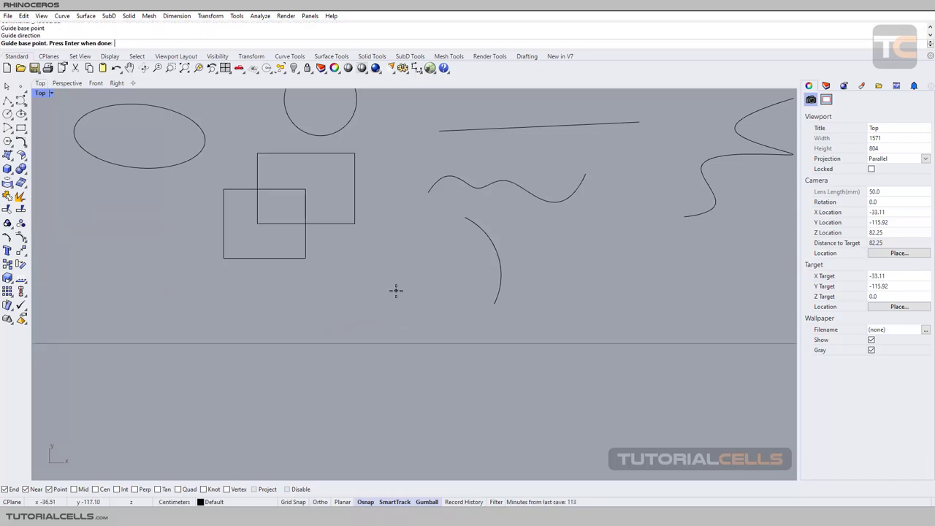
Add two crossing diagonal guides below the rectangles, one descending and one ascending to the right, both cutting the horizontal guide.
{"action": "left_click", "coordinate": [348, 277]}
{"action": "left_click", "coordinate": [497, 428]}
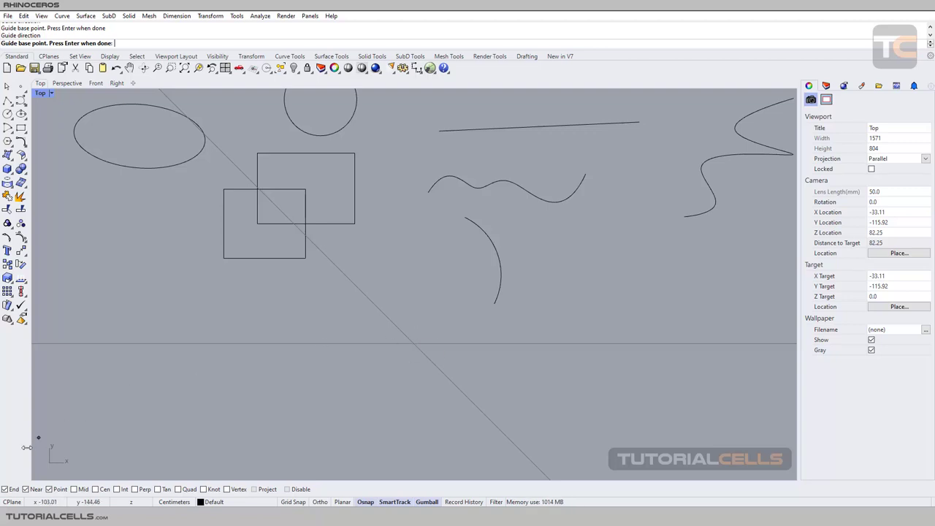
{"action": "left_click", "coordinate": [176, 343]}
{"action": "left_click", "coordinate": [326, 258]}
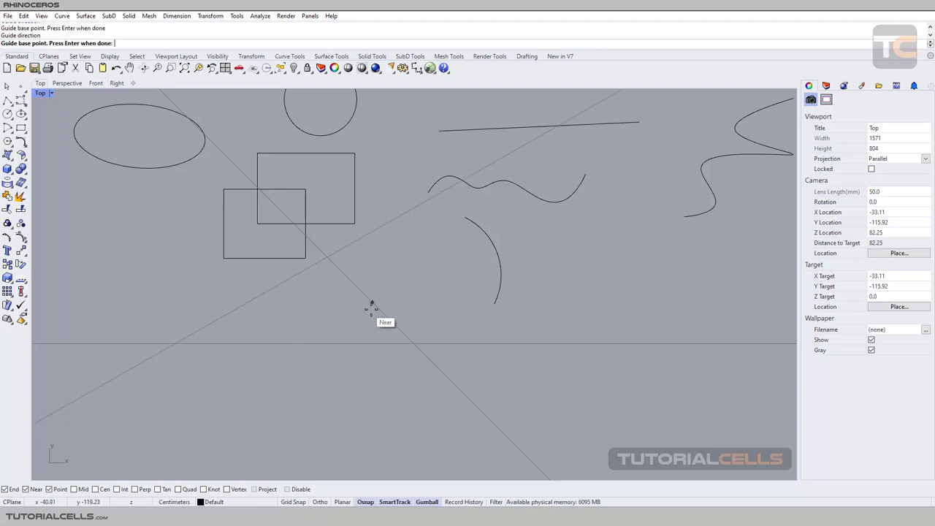
{"action": "left_click", "coordinate": [378, 309]}
{"action": "key", "text": "Return"}
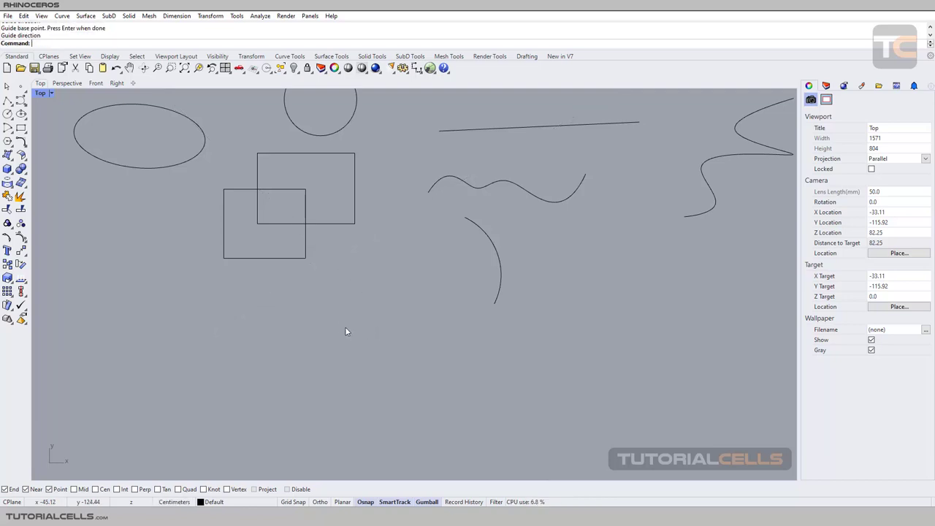
Draw a closed triangular polyline through the three intersections of the guide lines.
{"action": "left_click", "coordinate": [7, 100]}
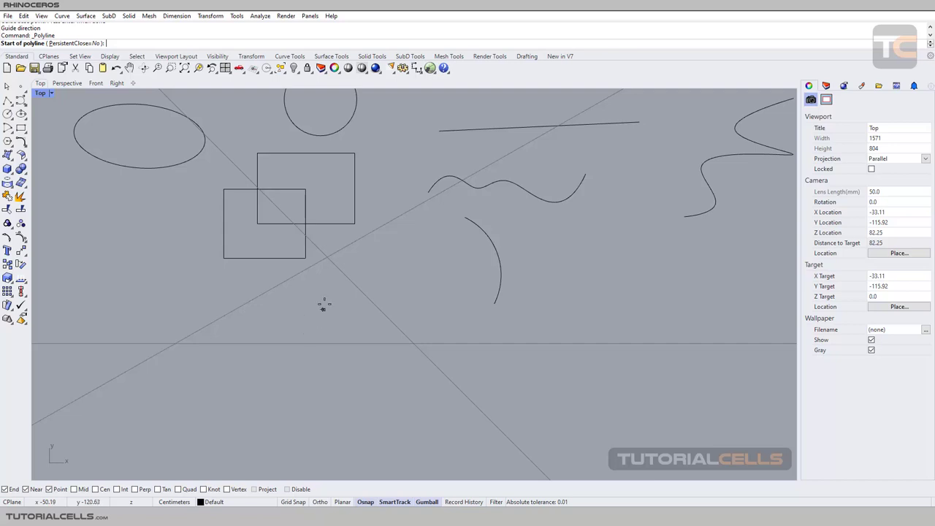
{"action": "left_click", "coordinate": [327, 257]}
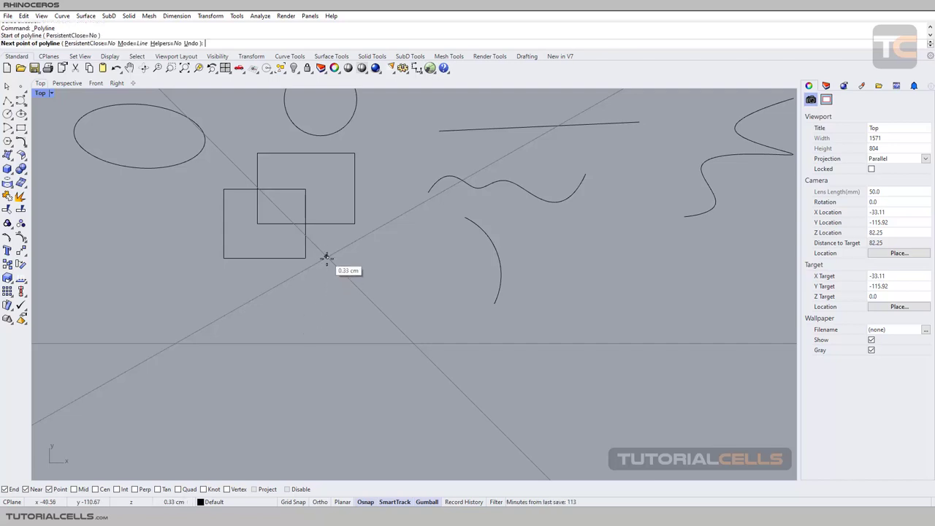
{"action": "left_click", "coordinate": [413, 343]}
{"action": "left_click", "coordinate": [174, 343]}
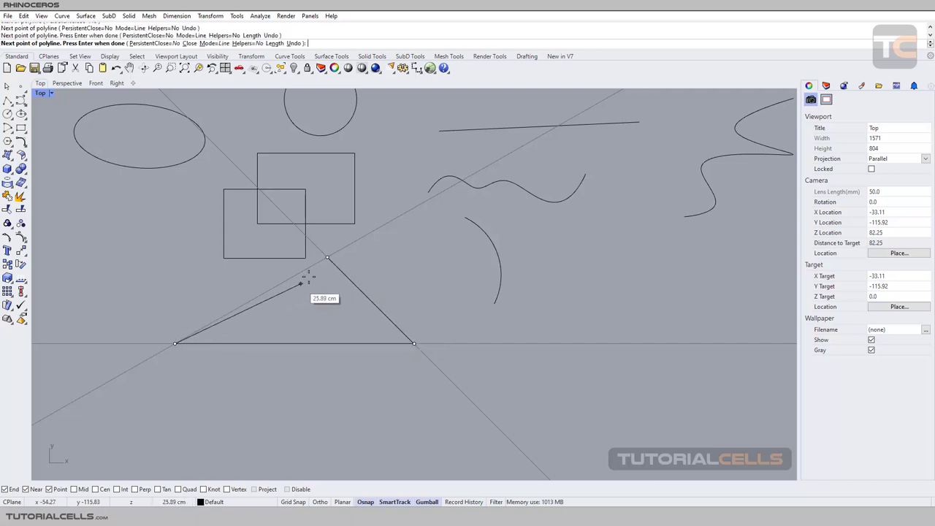
{"action": "left_click", "coordinate": [327, 257]}
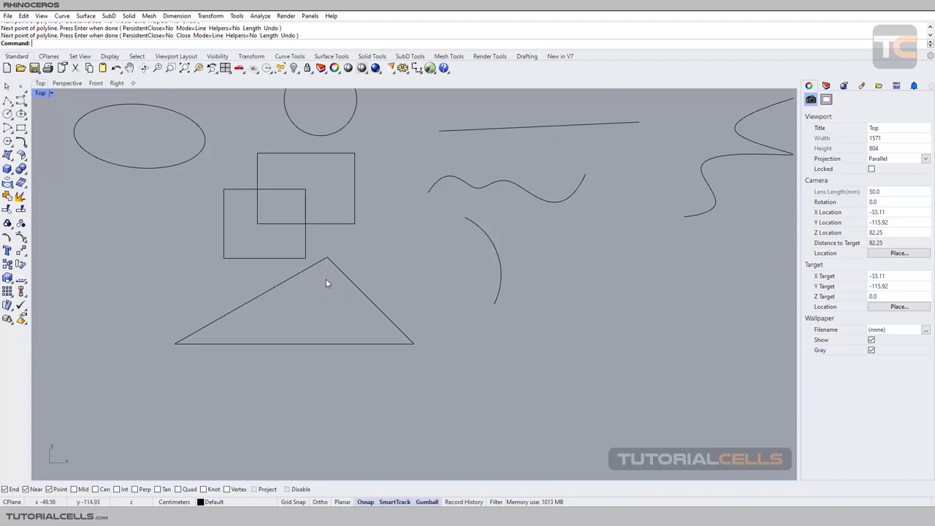
Remove all guide lines with the RemoveAll option.
{"action": "left_click", "coordinate": [25, 146]}
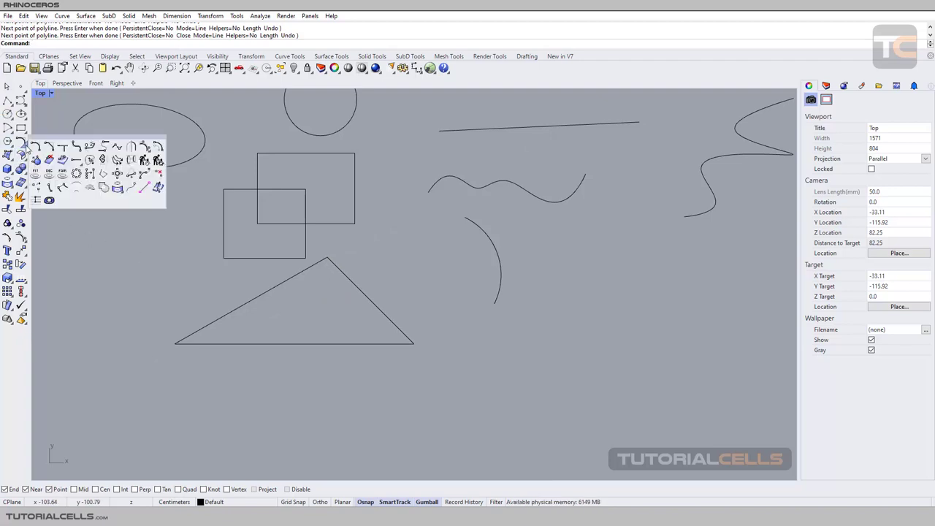
{"action": "right_click", "coordinate": [37, 199]}
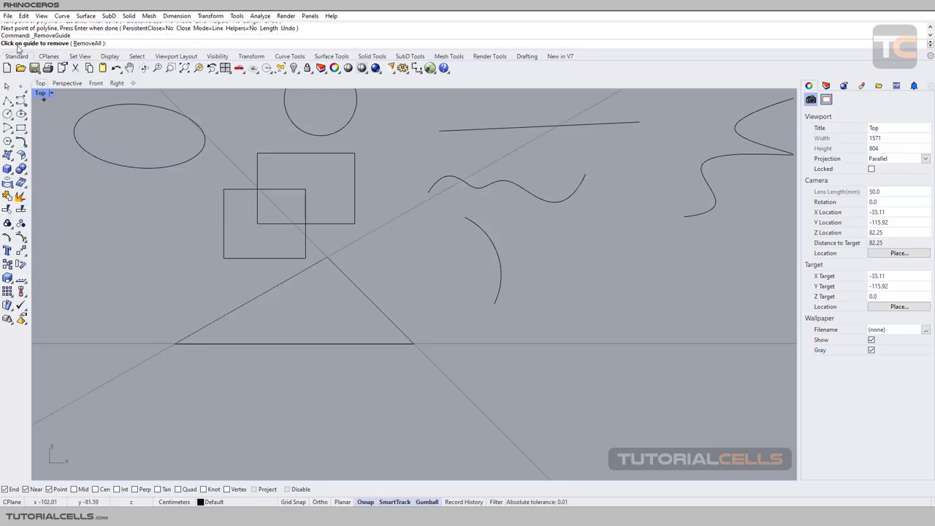
{"action": "left_click", "coordinate": [88, 43]}
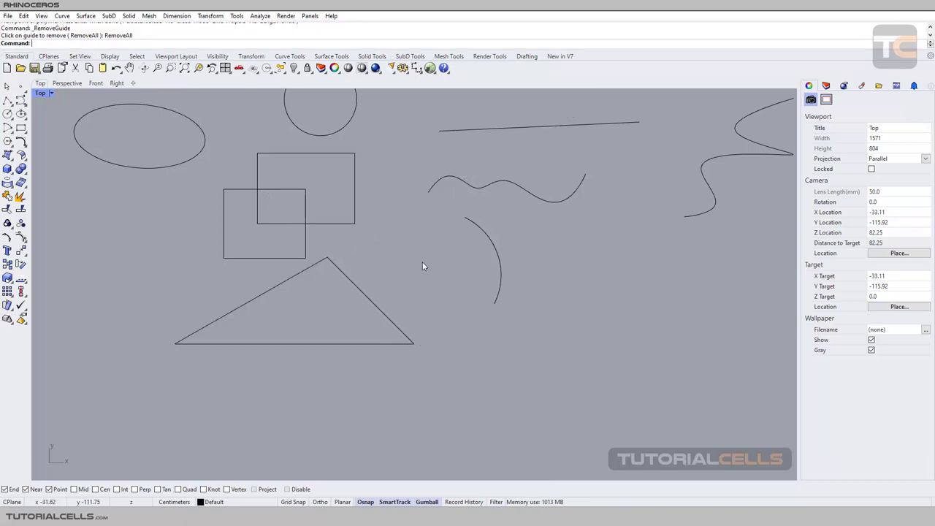
Open the SmartTrack and Guides settings and try the Dotted lines option on and off again.
{"action": "scroll", "coordinate": [427, 273], "scroll_direction": "down", "scroll_amount": 3}
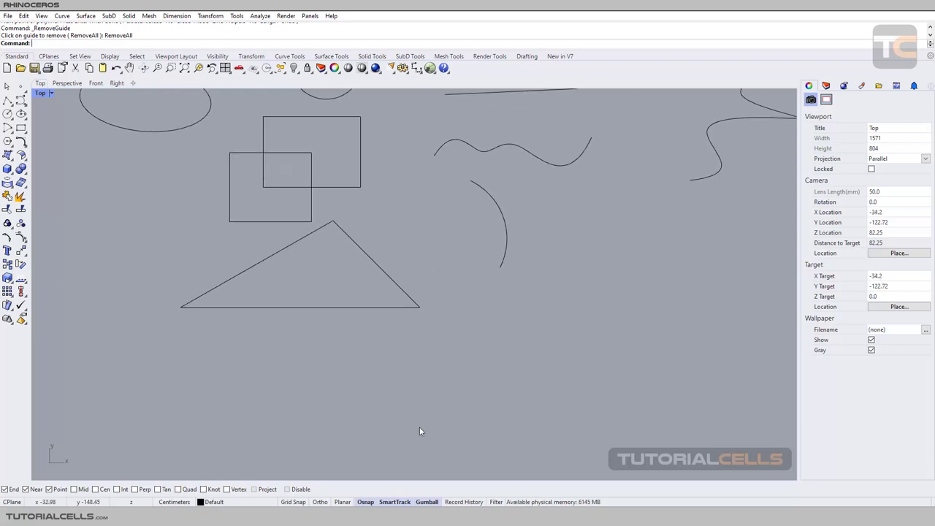
{"action": "right_click", "coordinate": [399, 499]}
{"action": "left_click", "coordinate": [413, 487]}
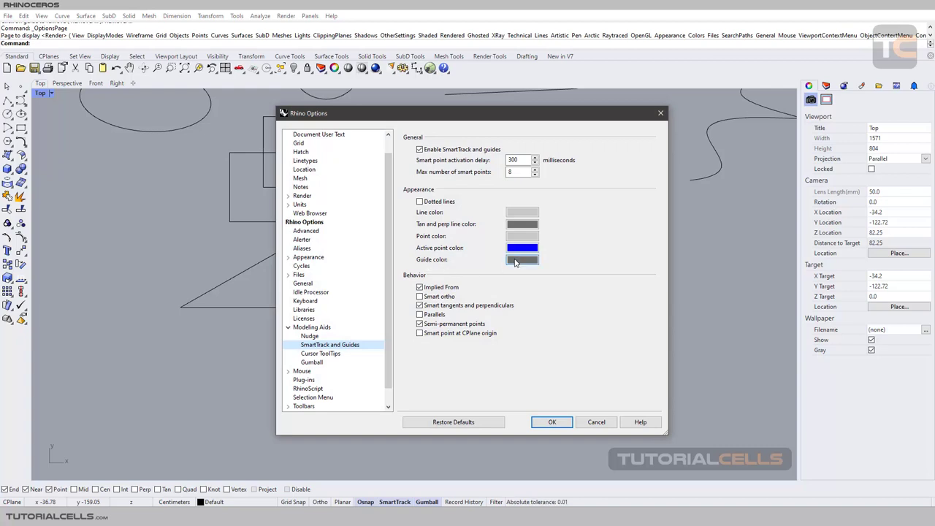
{"action": "left_click", "coordinate": [421, 202]}
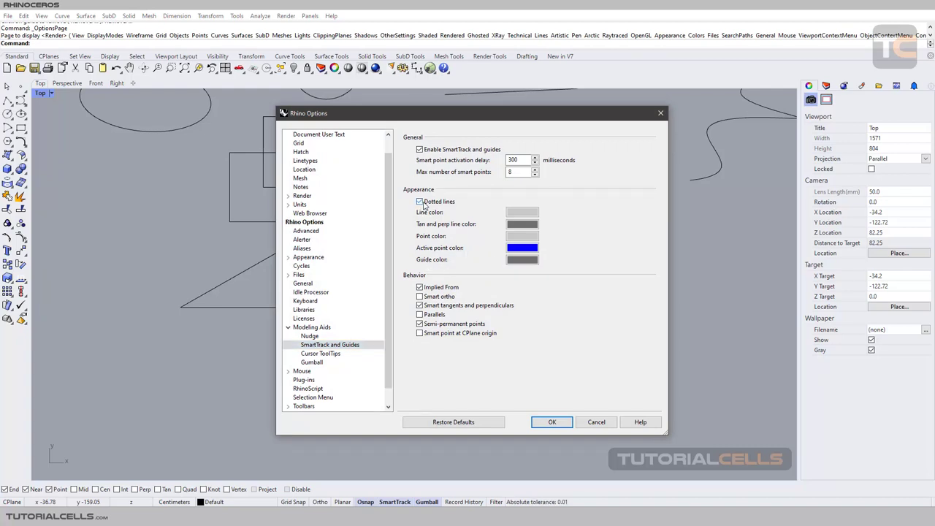
{"action": "left_click", "coordinate": [420, 203]}
Move the settings dialog clear of the rectangles and examine the smart point activation delay and maximum number of smart points.
{"action": "left_click_drag", "start_coordinate": [527, 115], "coordinate": [624, 128]}
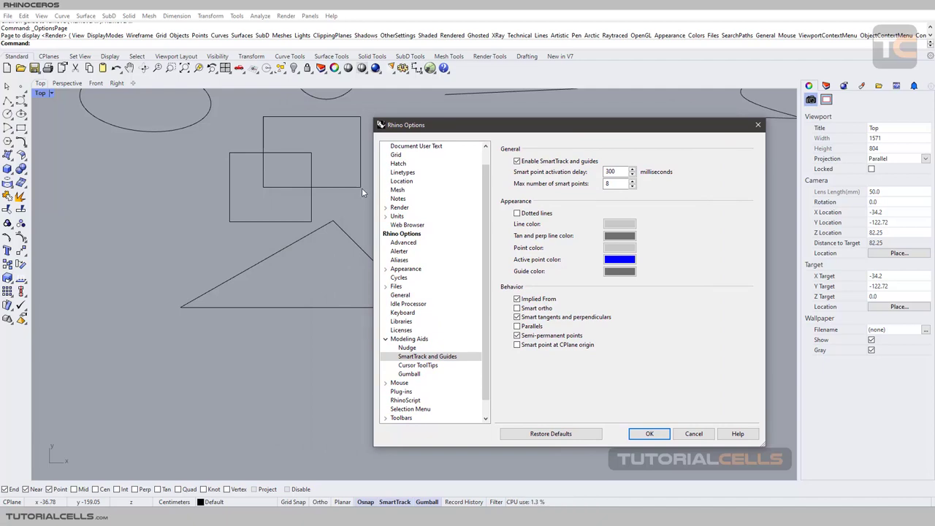
{"action": "double_click", "coordinate": [611, 172]}
{"action": "left_click_drag", "start_coordinate": [545, 129], "coordinate": [563, 131]}
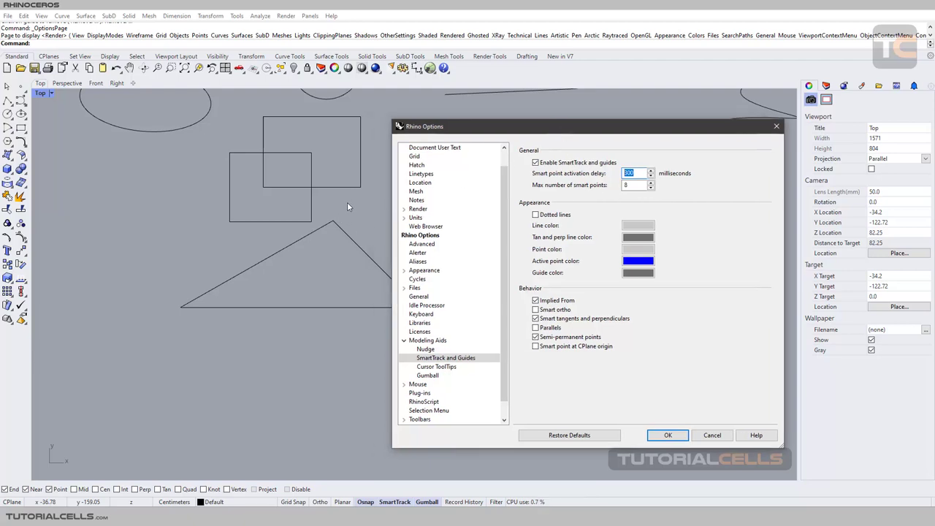
{"action": "left_click", "coordinate": [630, 185]}
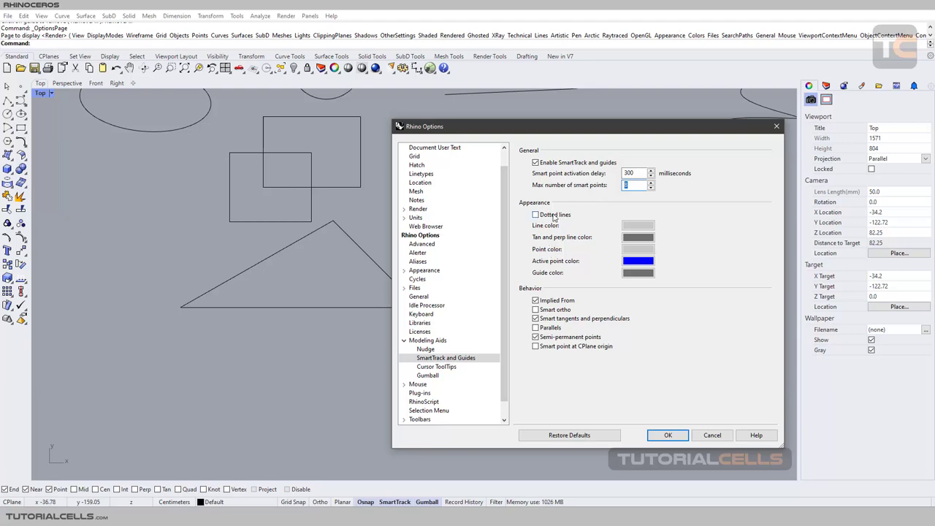
Move the settings dialog clear of the triangle, turn on the Dotted lines option and accept the settings.
{"action": "left_click_drag", "start_coordinate": [522, 129], "coordinate": [586, 130]}
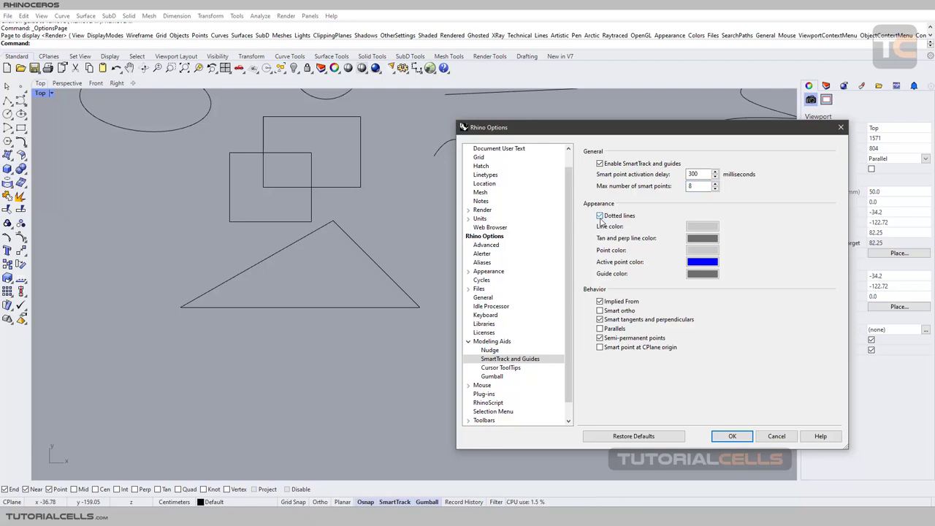
{"action": "left_click", "coordinate": [599, 217]}
{"action": "left_click", "coordinate": [732, 436]}
Start a trial polyline at the triangle's lower-right corner to preview the dotted tracking lines, and cancel it.
{"action": "scroll", "coordinate": [434, 284], "scroll_direction": "up", "scroll_amount": 1}
{"action": "scroll", "coordinate": [434, 285], "scroll_direction": "up", "scroll_amount": 1}
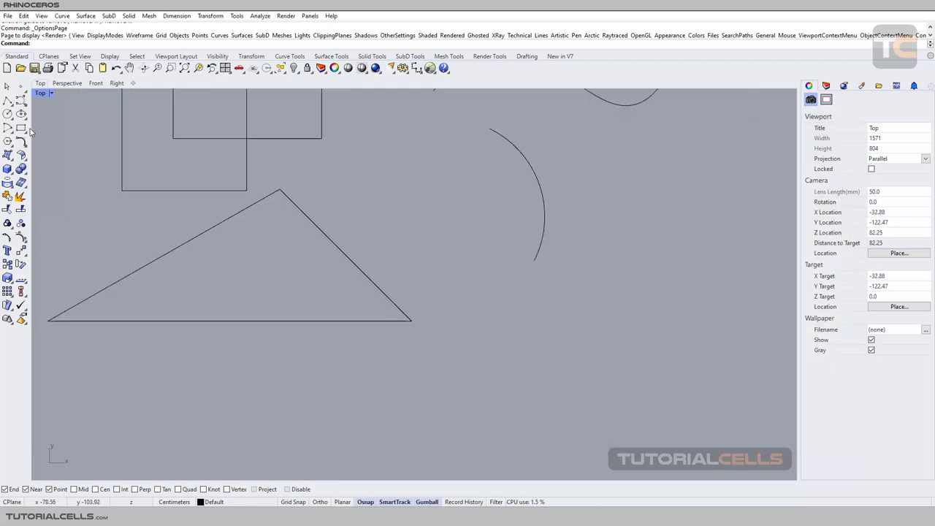
{"action": "left_click", "coordinate": [8, 100]}
{"action": "left_click", "coordinate": [414, 319]}
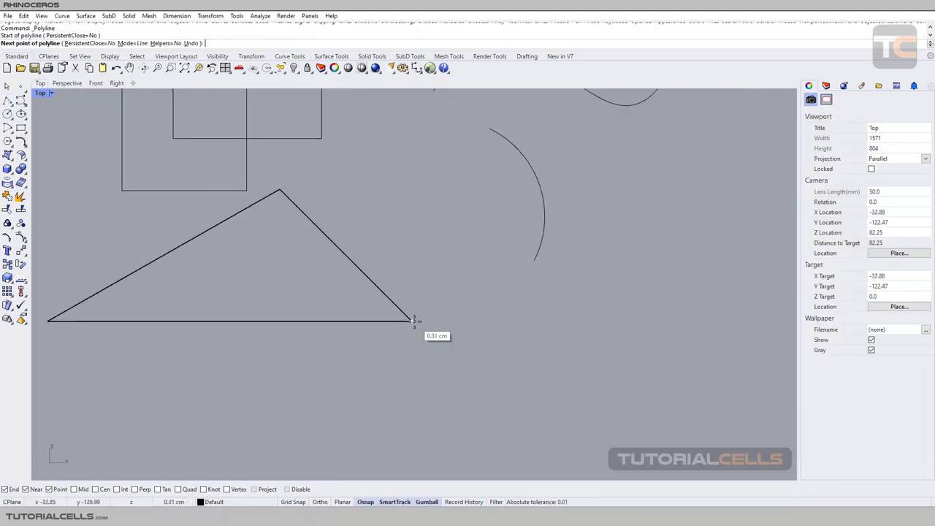
{"action": "scroll", "coordinate": [431, 300], "scroll_direction": "up", "scroll_amount": 1}
{"action": "scroll", "coordinate": [429, 300], "scroll_direction": "down", "scroll_amount": 1}
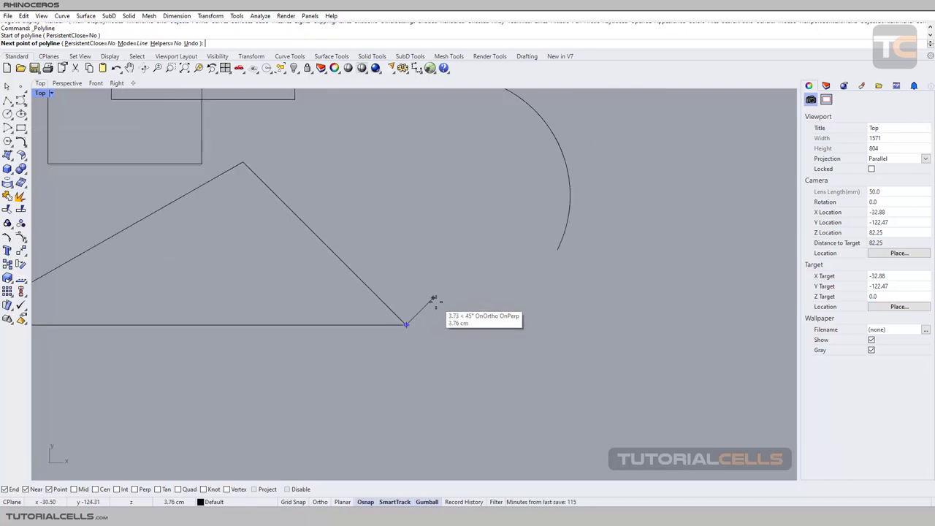
{"action": "key", "text": "Escape"}
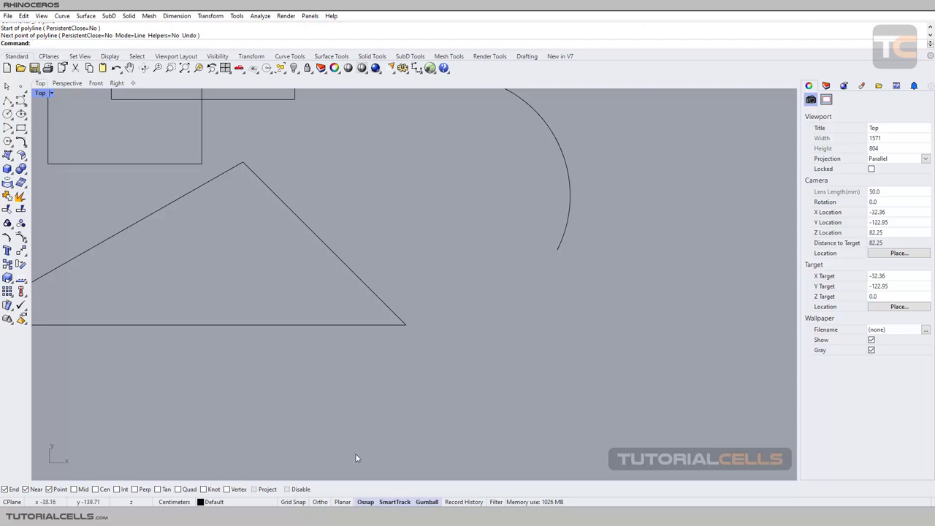
Turn off Dotted lines in the SmartTrack and Guides settings, review the color and Behavior options, and accept the settings.
{"action": "right_click", "coordinate": [393, 502]}
{"action": "left_click", "coordinate": [413, 490]}
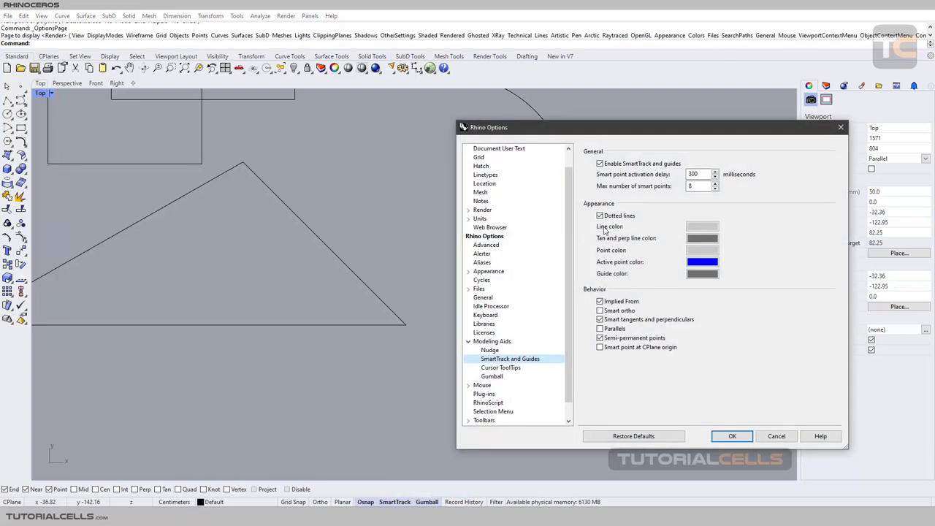
{"action": "left_click", "coordinate": [600, 216]}
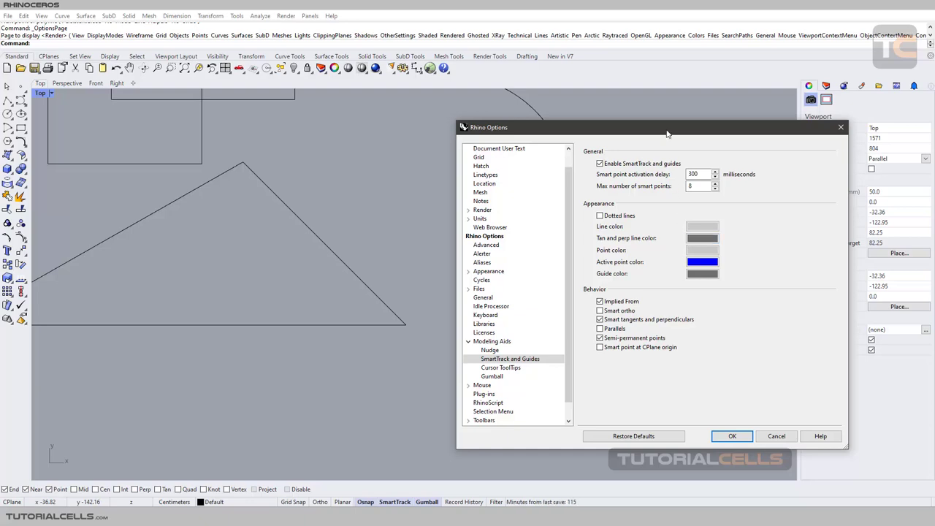
{"action": "left_click_drag", "start_coordinate": [667, 134], "coordinate": [344, 144]}
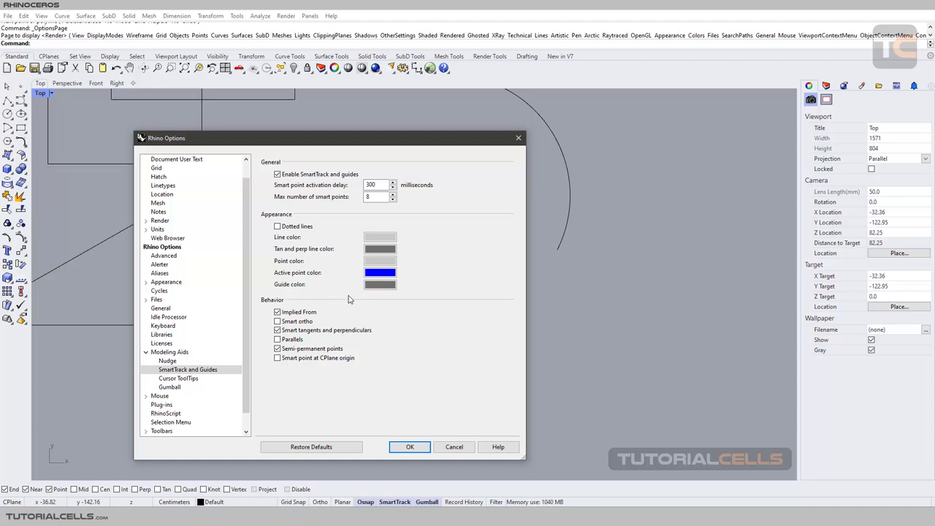
{"action": "left_click_drag", "start_coordinate": [358, 144], "coordinate": [541, 131]}
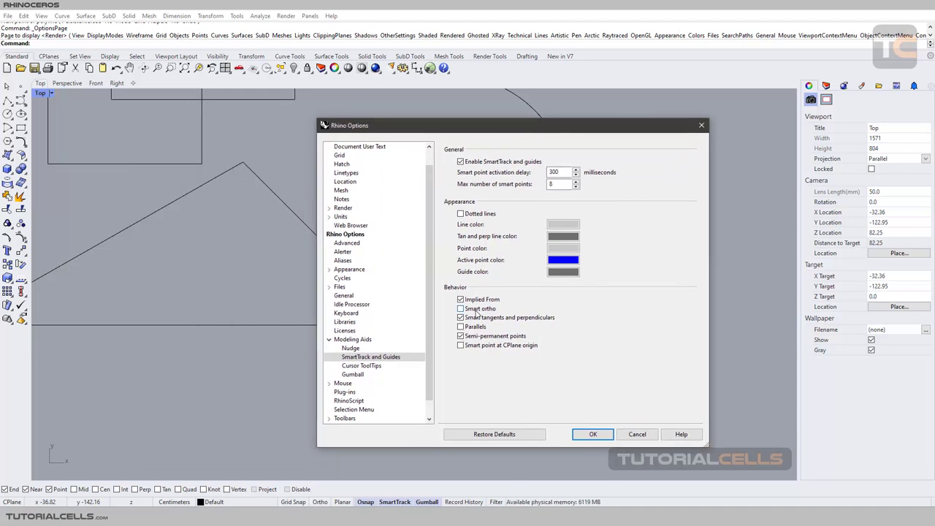
{"action": "left_click", "coordinate": [592, 433]}
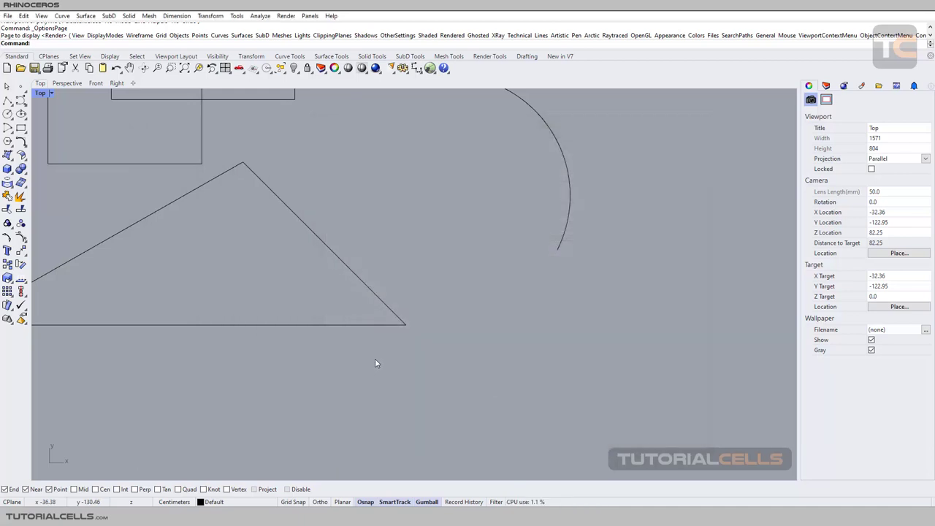
Start a trial polyline in the empty area below the triangle to test the tracking directions, and cancel it.
{"action": "scroll", "coordinate": [375, 355], "scroll_direction": "down", "scroll_amount": 6}
{"action": "right_click_drag", "start_coordinate": [374, 355], "coordinate": [392, 319]}
{"action": "left_click", "coordinate": [7, 127]}
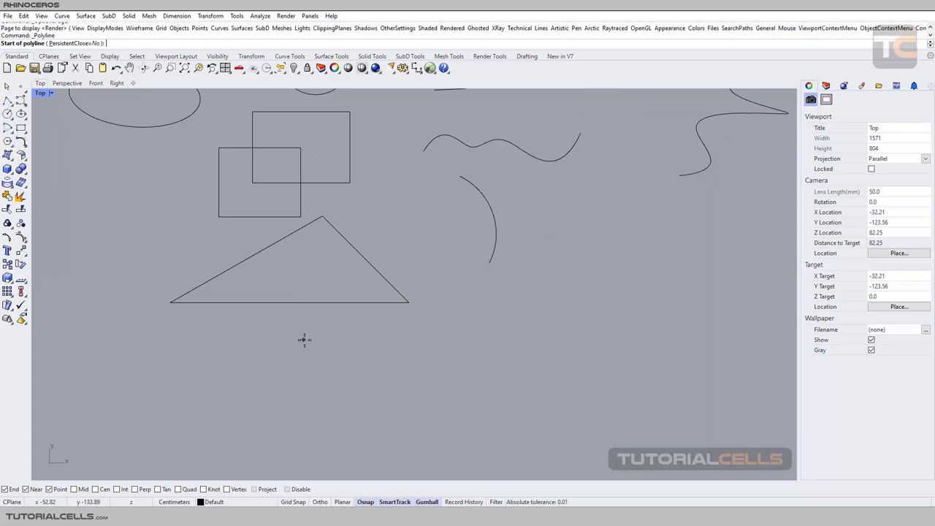
{"action": "left_click", "coordinate": [334, 361]}
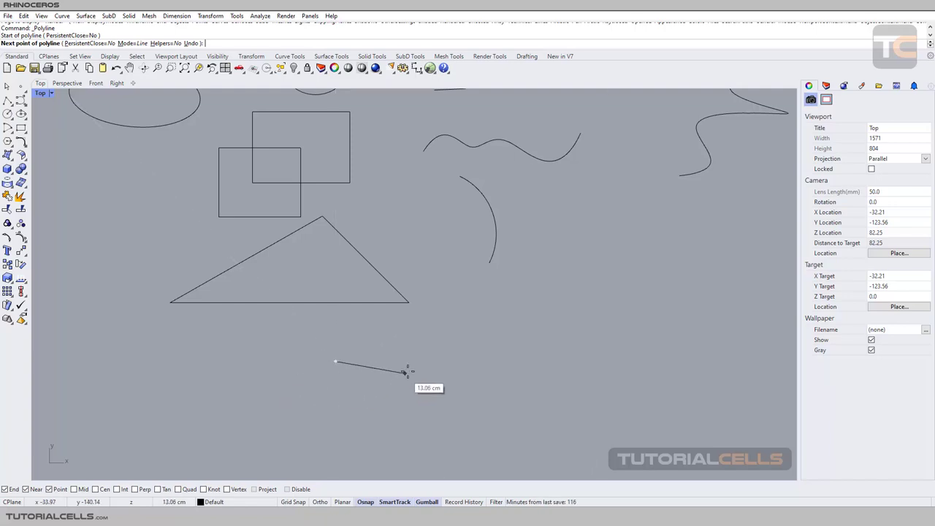
{"action": "key", "text": "Escape"}
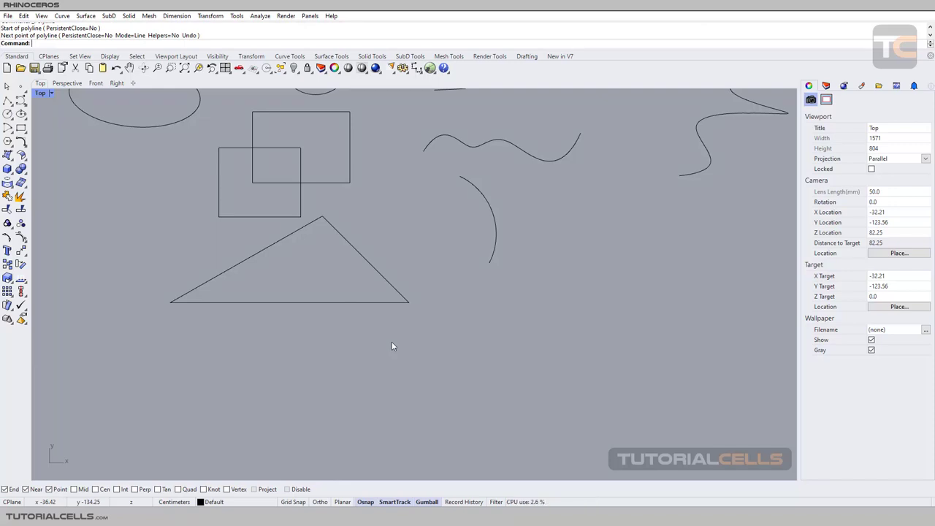
Reopen the SmartTrack and Guides settings, examine the Smart ortho option and accept the settings.
{"action": "right_click", "coordinate": [388, 502]}
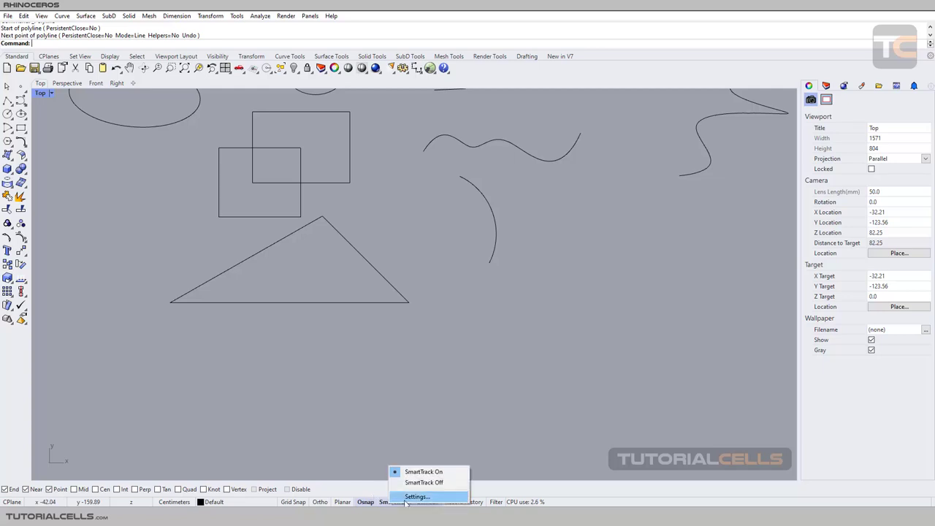
{"action": "left_click", "coordinate": [413, 497]}
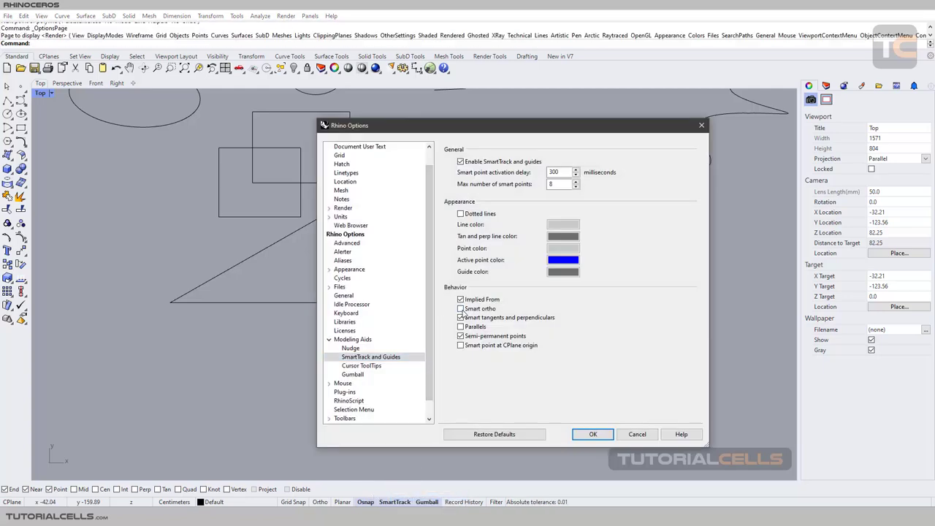
{"action": "left_click", "coordinate": [592, 434]}
Start a trial polyline below the triangle, track its next point along the 45° direction, and cancel it.
{"action": "right_click_drag", "start_coordinate": [428, 359], "coordinate": [421, 328]}
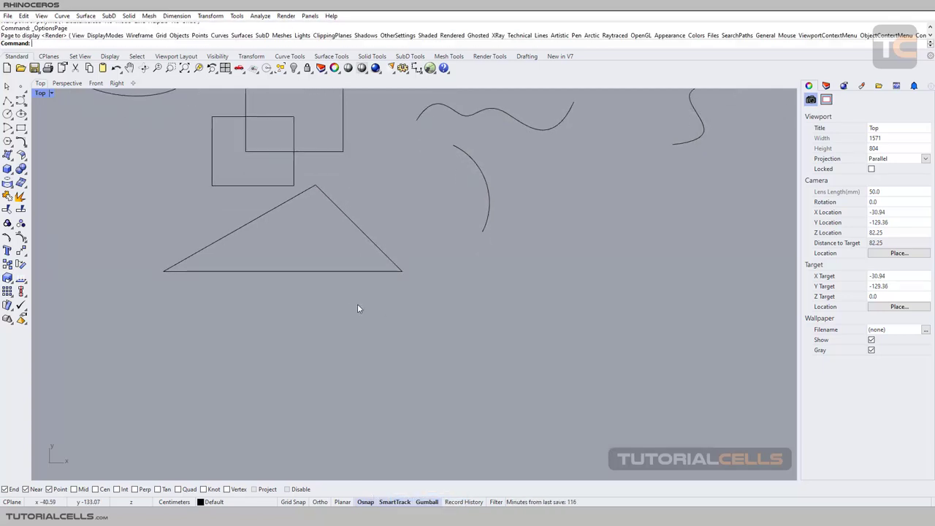
{"action": "left_click", "coordinate": [7, 102]}
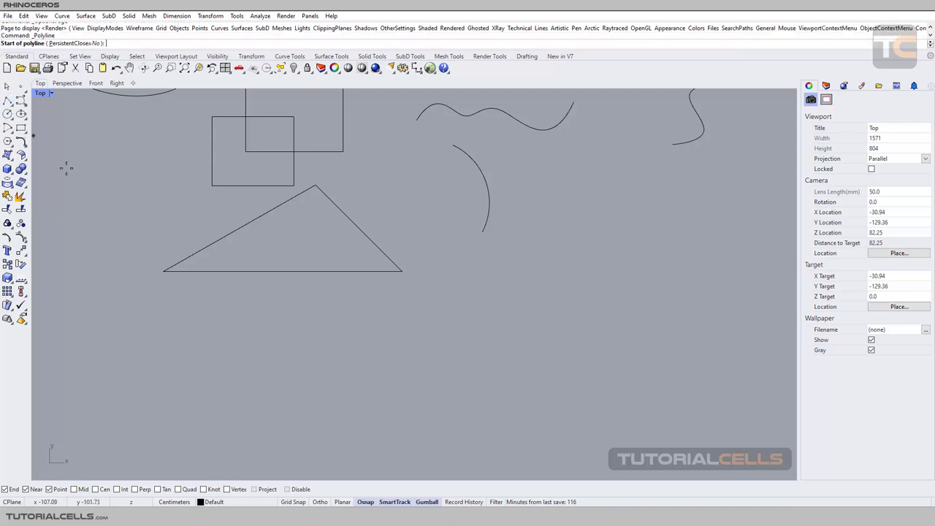
{"action": "left_click", "coordinate": [353, 351]}
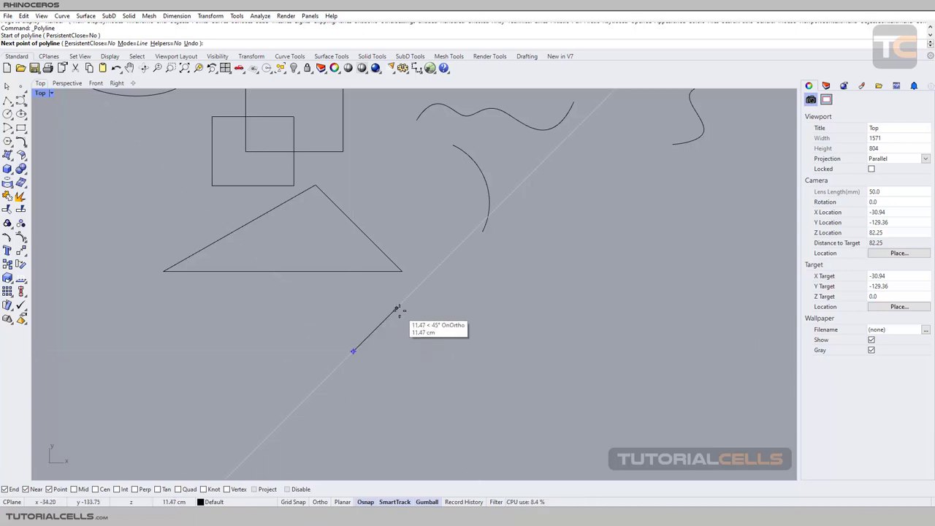
{"action": "key", "text": "Escape"}
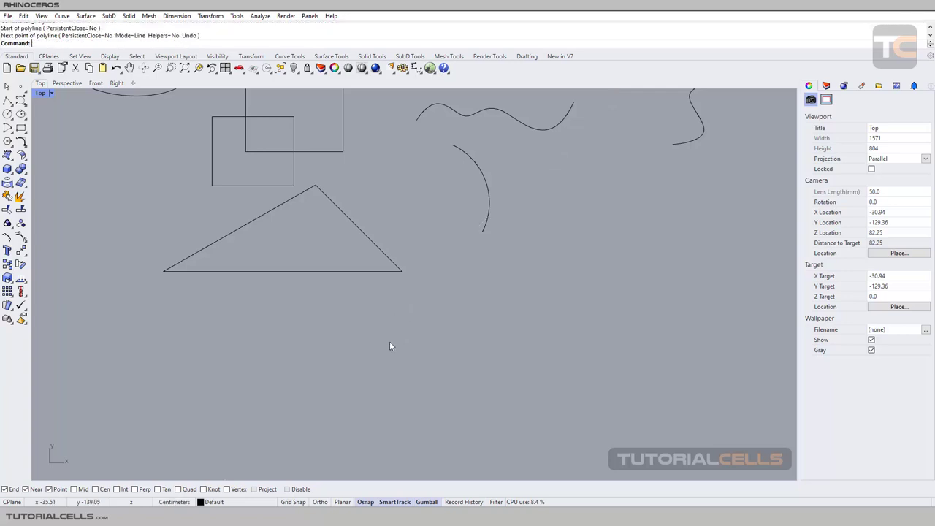
Examine the Smart tangents and perpendiculars option in the SmartTrack and Guides settings and accept the settings.
{"action": "right_click", "coordinate": [394, 502]}
{"action": "left_click", "coordinate": [411, 494]}
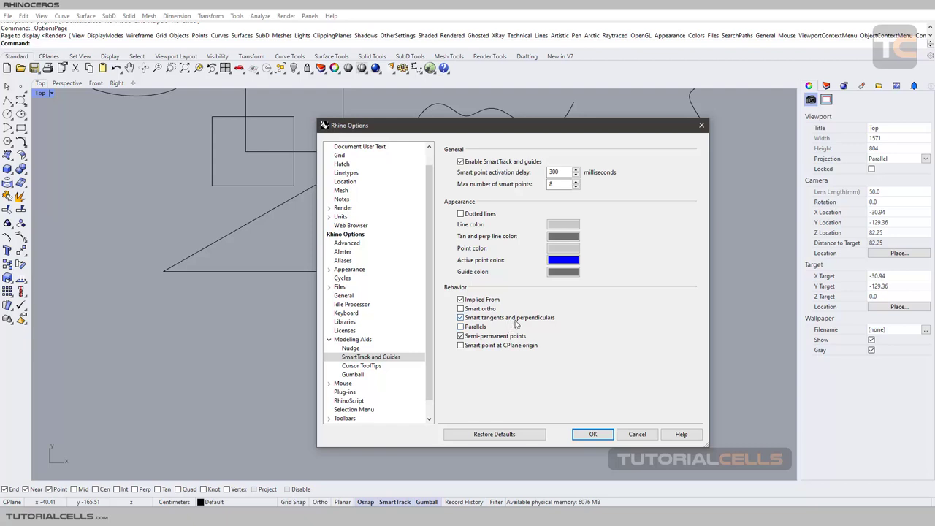
{"action": "left_click", "coordinate": [612, 433]}
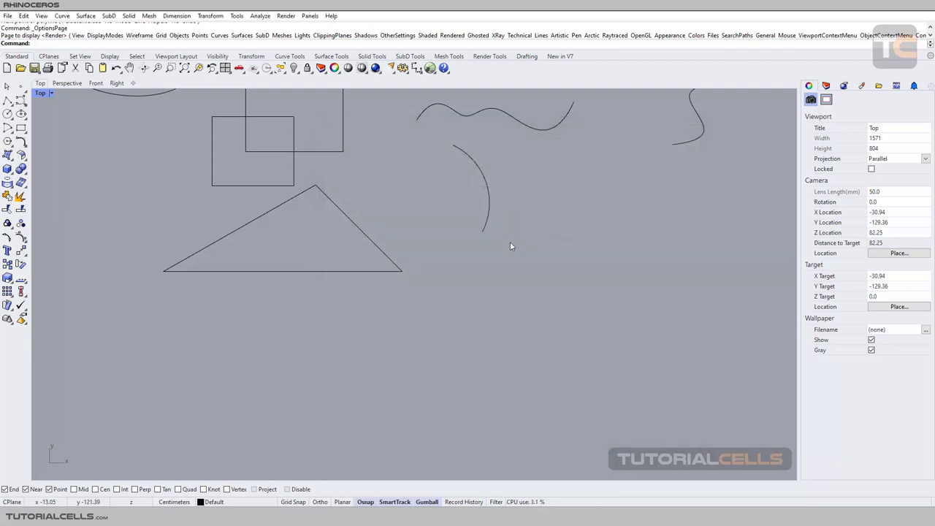
Draw a single-segment polyline outward from the arc along its perpendicular tracking line, and delete it.
{"action": "right_click_drag", "start_coordinate": [511, 245], "coordinate": [445, 286]}
{"action": "scroll", "coordinate": [445, 266], "scroll_direction": "up", "scroll_amount": 3}
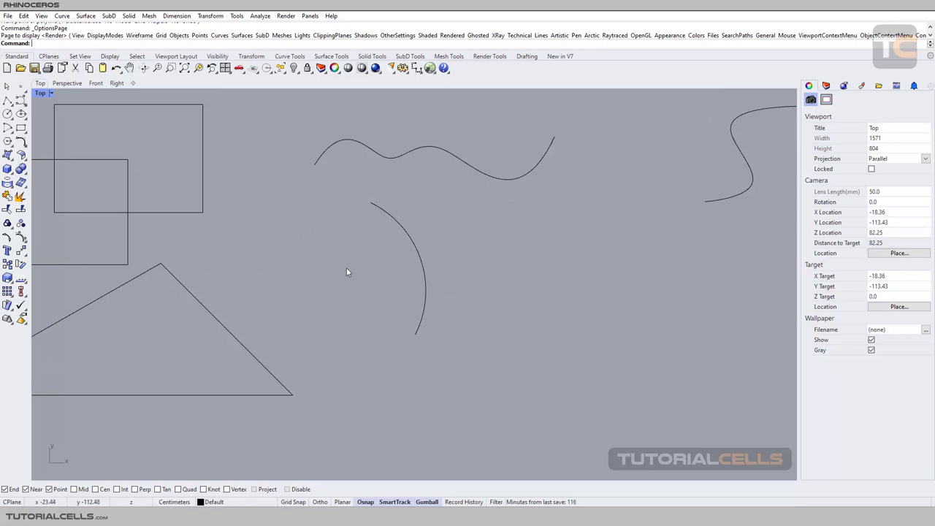
{"action": "left_click", "coordinate": [7, 100]}
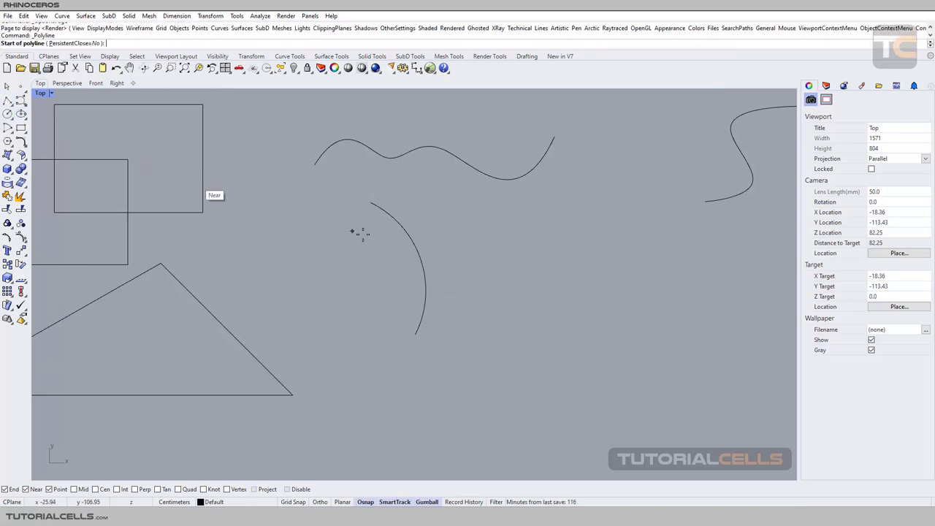
{"action": "left_click", "coordinate": [425, 282]}
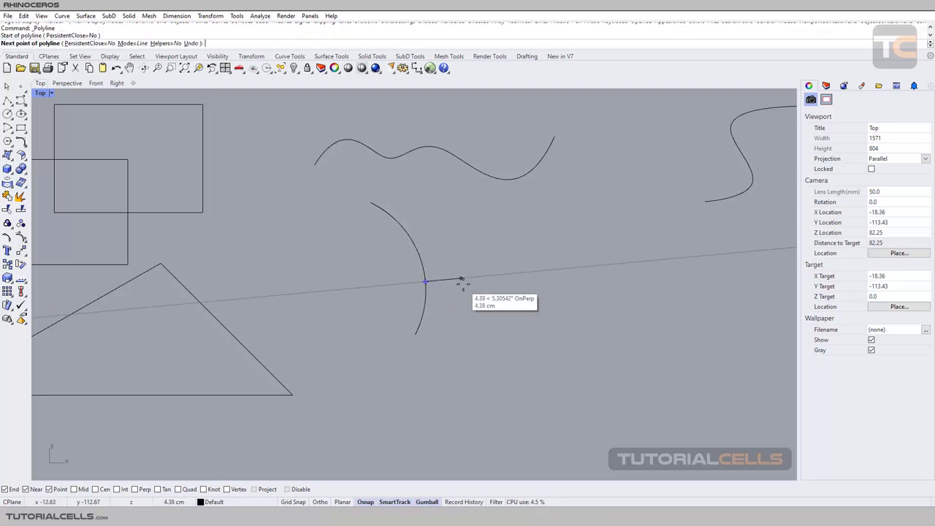
{"action": "left_click", "coordinate": [532, 270]}
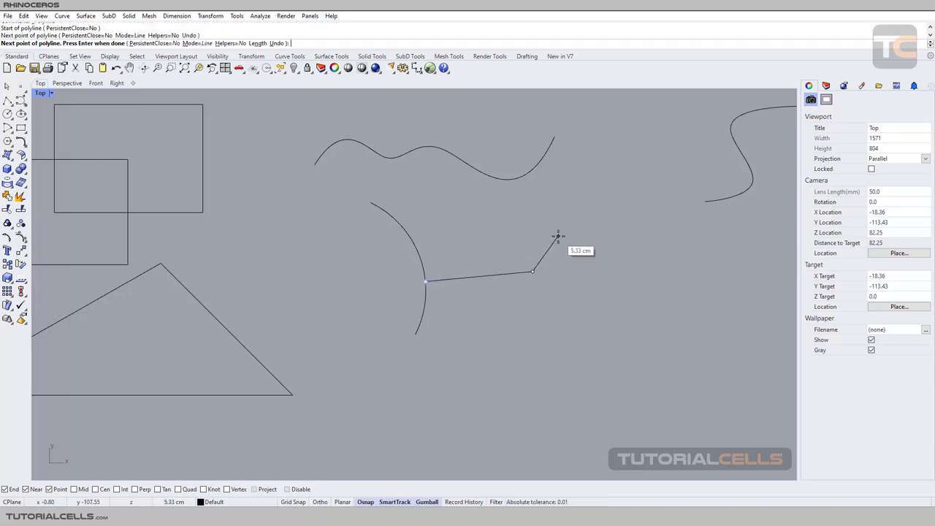
{"action": "key", "text": "Return"}
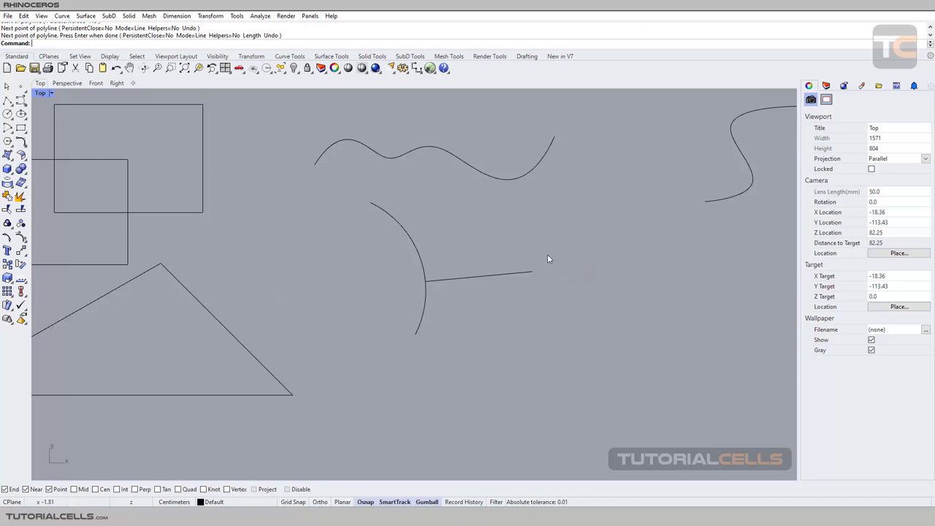
{"action": "left_click", "coordinate": [430, 282]}
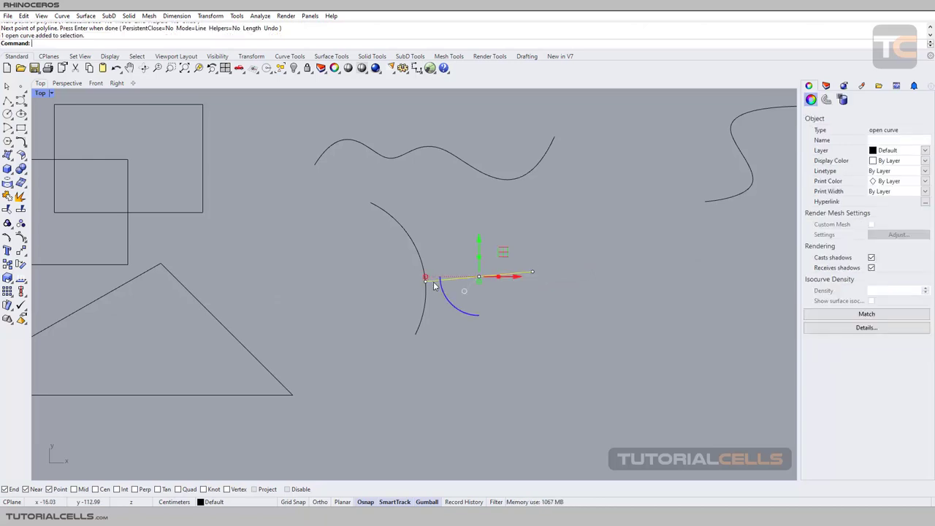
{"action": "key", "text": "Delete"}
Draw a single-segment polyline downward from the arc along its tangent tracking line, and delete it.
{"action": "left_click", "coordinate": [8, 100]}
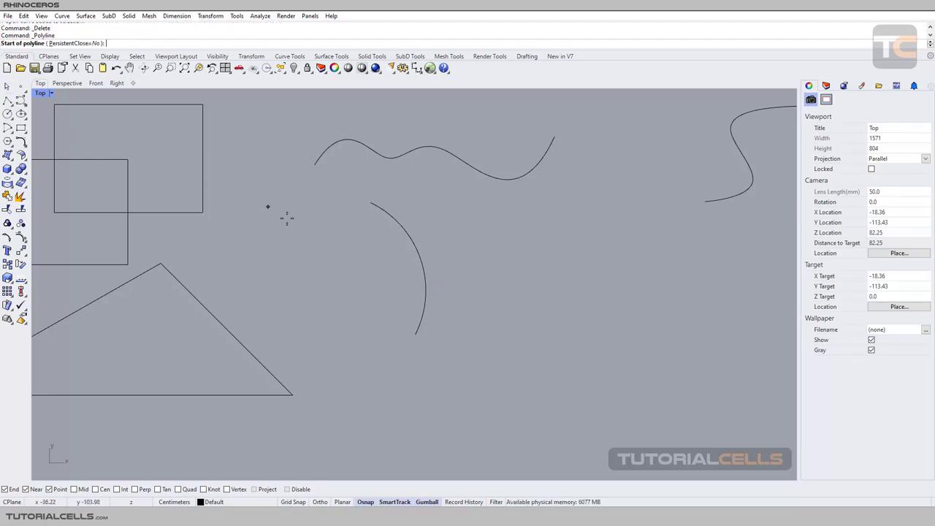
{"action": "left_click", "coordinate": [418, 255]}
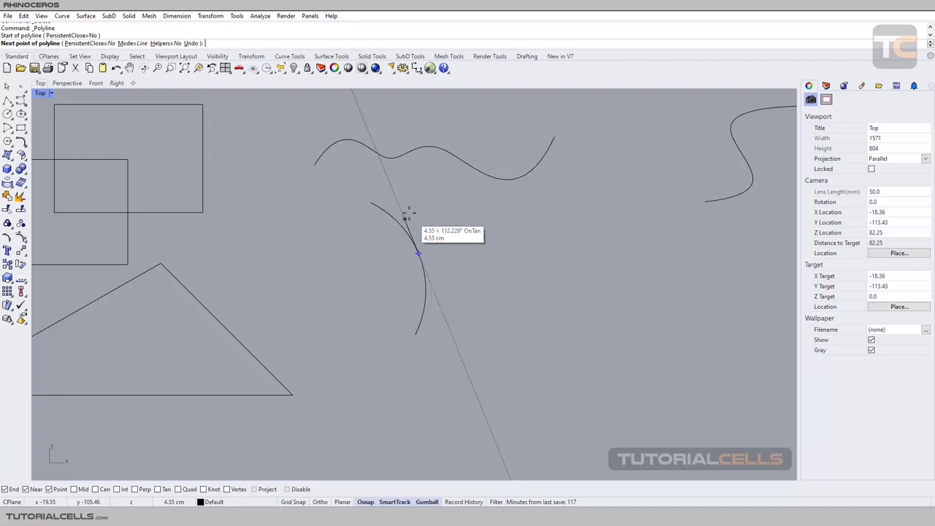
{"action": "left_click", "coordinate": [445, 331]}
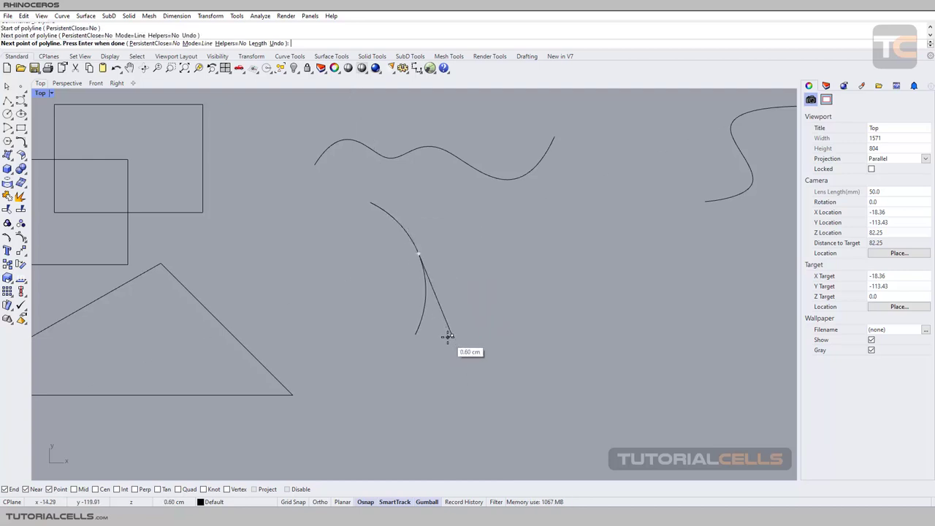
{"action": "key", "text": "Return"}
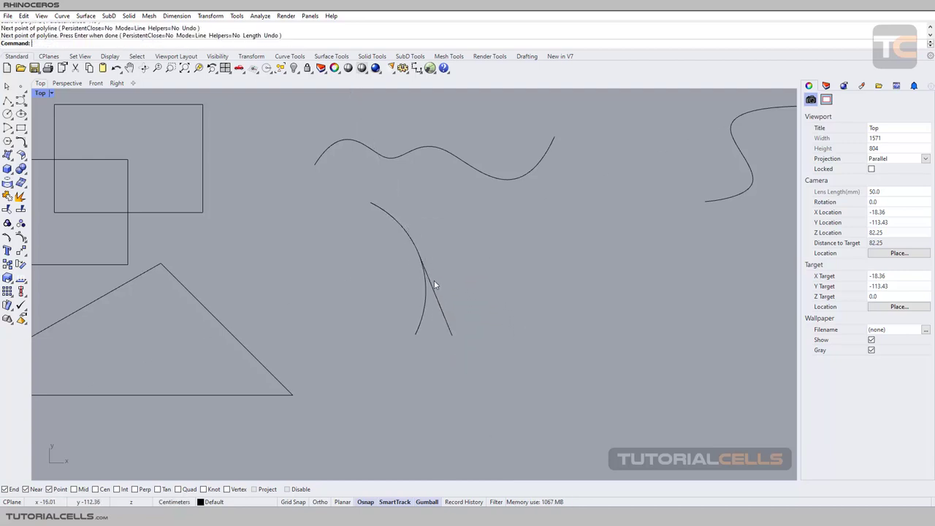
{"action": "left_click", "coordinate": [443, 318]}
{"action": "key", "text": "Delete"}
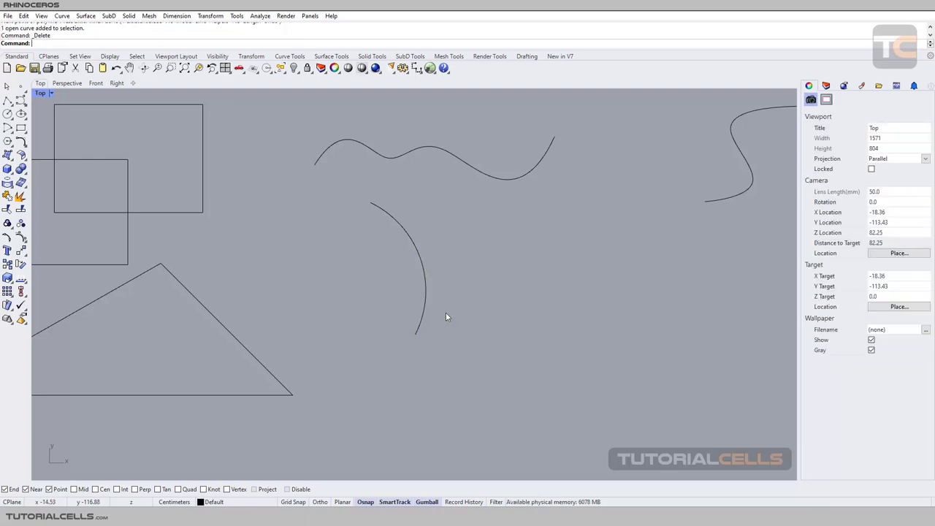
{"action": "right_click_drag", "start_coordinate": [538, 288], "coordinate": [370, 305]}
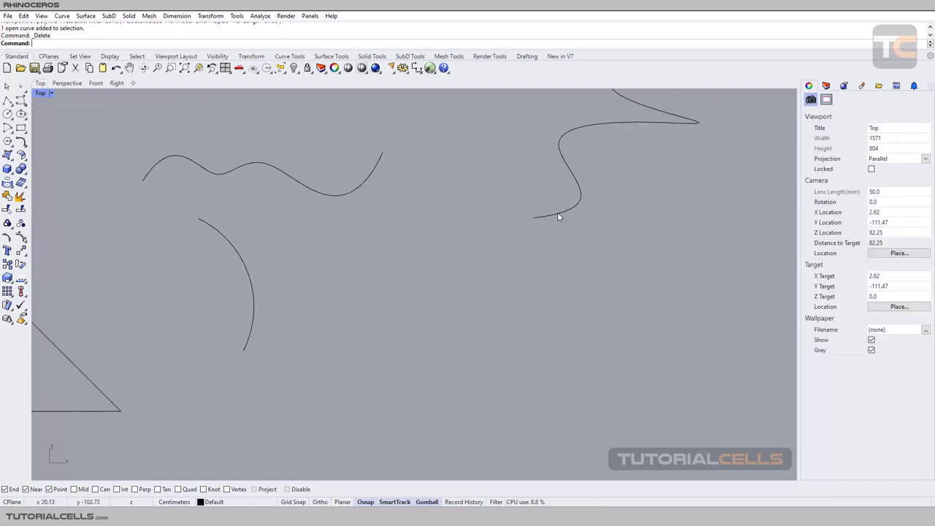
{"action": "scroll", "coordinate": [543, 225], "scroll_direction": "up", "scroll_amount": 2}
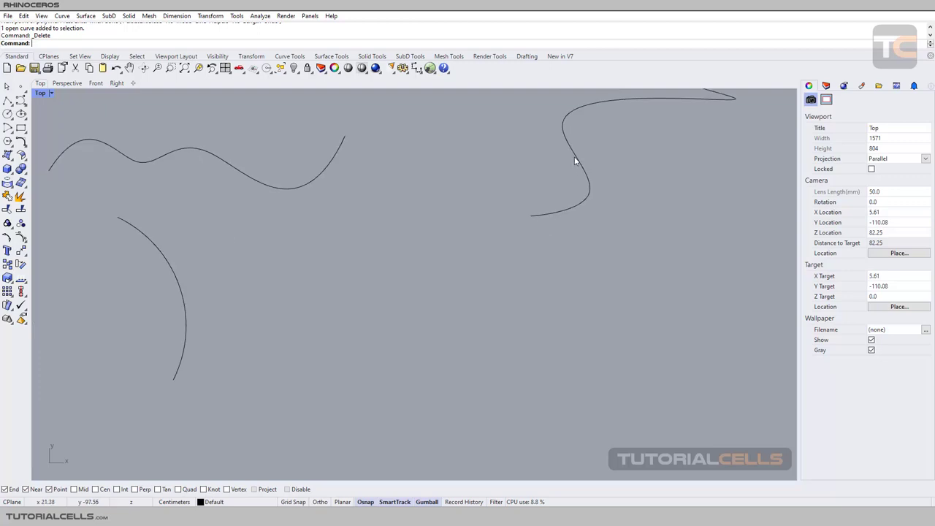
{"action": "left_click", "coordinate": [540, 214]}
{"action": "left_click", "coordinate": [515, 223]}
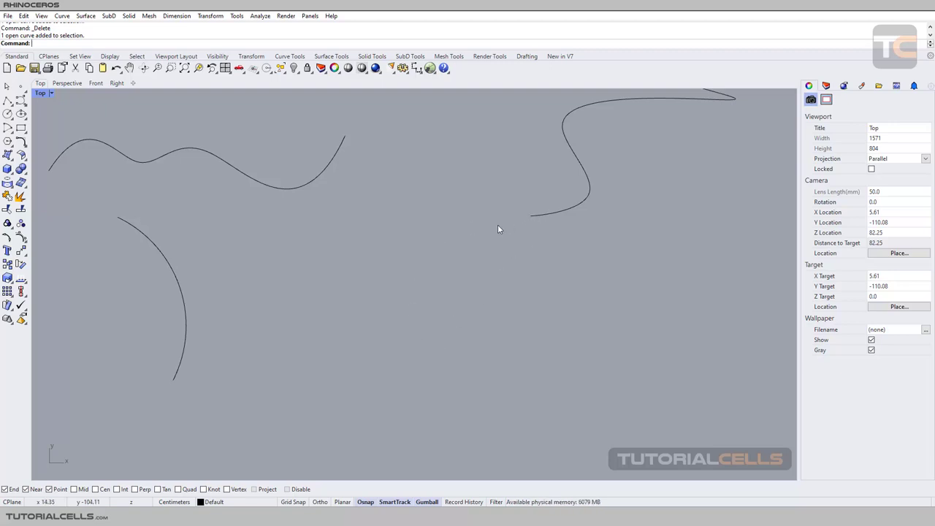
Turn SmartTrack off.
{"action": "scroll", "coordinate": [538, 222], "scroll_direction": "up", "scroll_amount": 3}
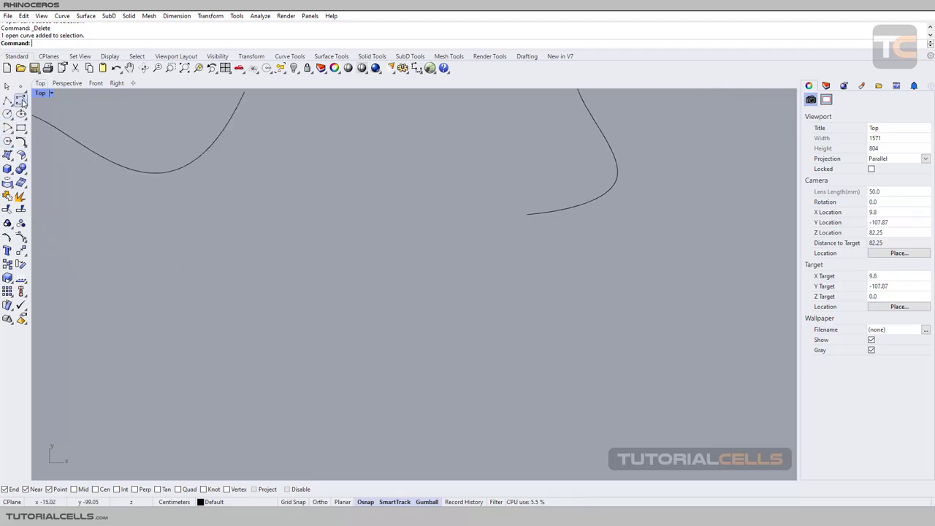
{"action": "right_click", "coordinate": [390, 503]}
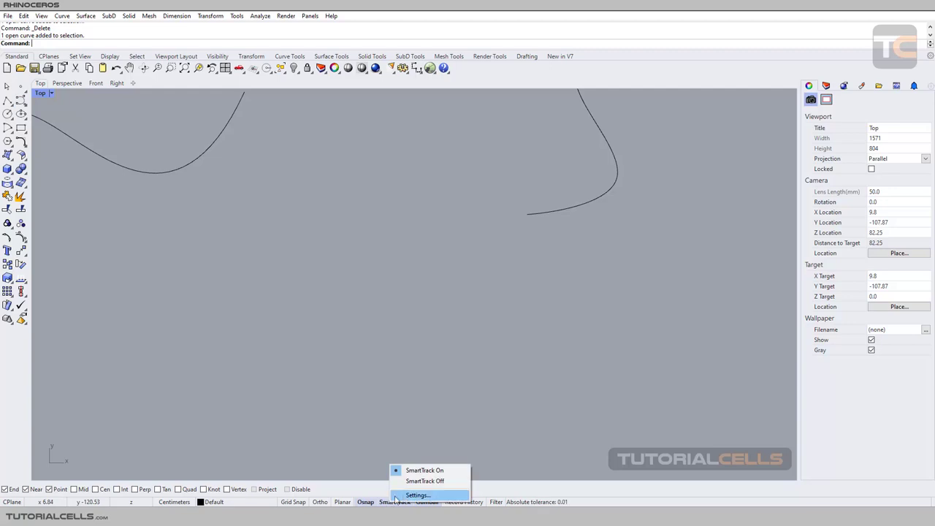
{"action": "left_click", "coordinate": [422, 481]}
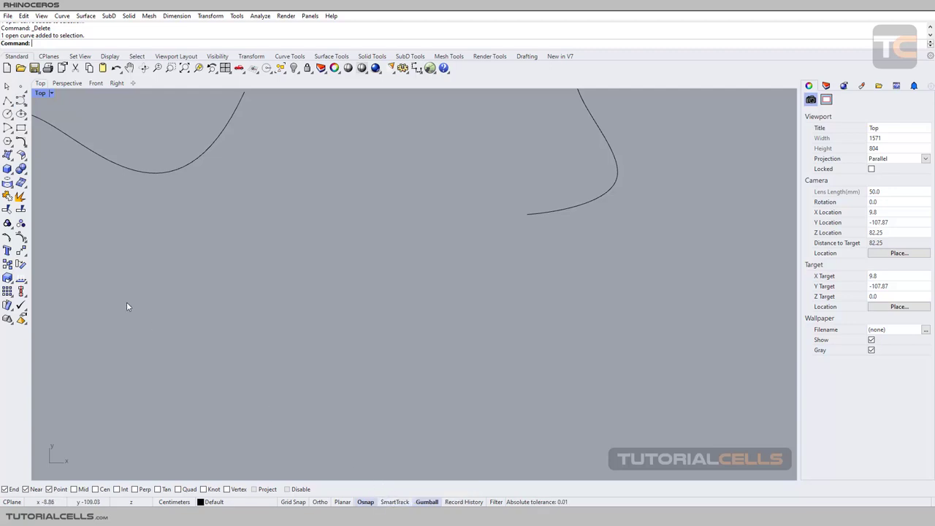
Draw a four-point degree 3 control-point curve starting from the lower open end of the S-shaped curve.
{"action": "left_click", "coordinate": [21, 100]}
{"action": "left_click", "coordinate": [527, 214]}
{"action": "left_click", "coordinate": [397, 253]}
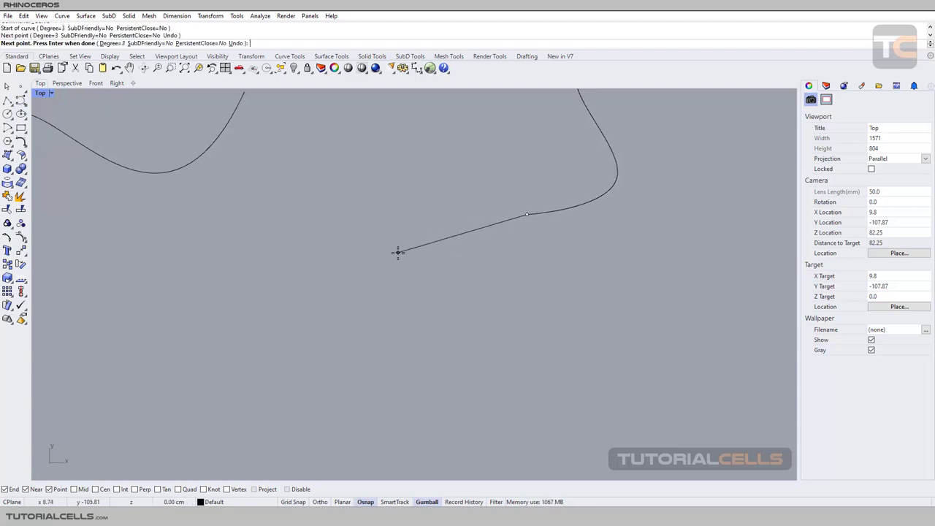
{"action": "left_click", "coordinate": [359, 348]}
{"action": "left_click", "coordinate": [444, 398]}
{"action": "key", "text": "Return"}
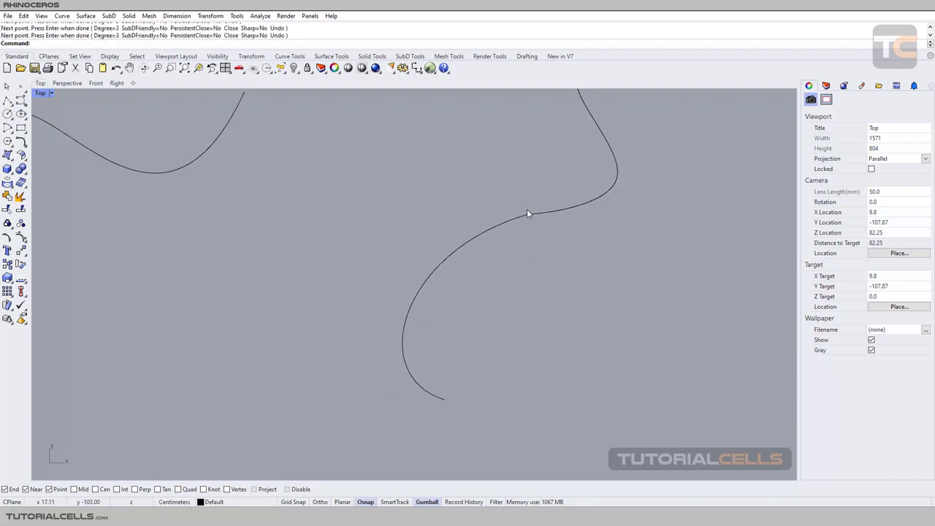
Delete the curve attached to the S-shaped curve's lower end and turn SmartTrack on.
{"action": "scroll", "coordinate": [528, 213], "scroll_direction": "up", "scroll_amount": 5}
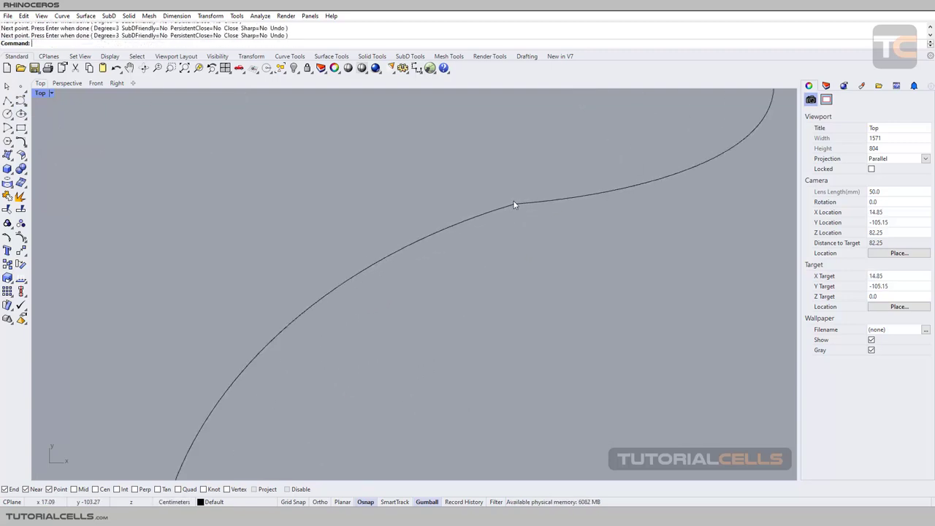
{"action": "left_click", "coordinate": [484, 214]}
{"action": "key", "text": "Delete"}
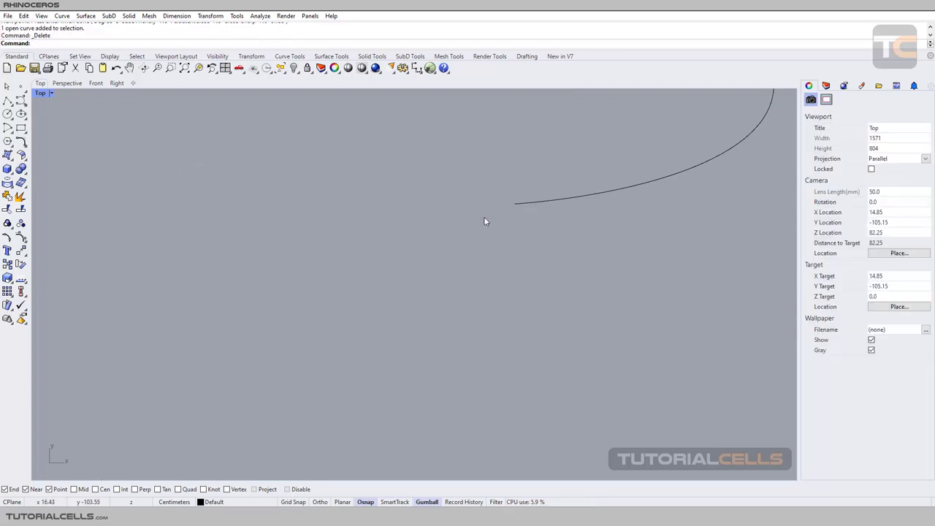
{"action": "scroll", "coordinate": [484, 216], "scroll_direction": "down", "scroll_amount": 5}
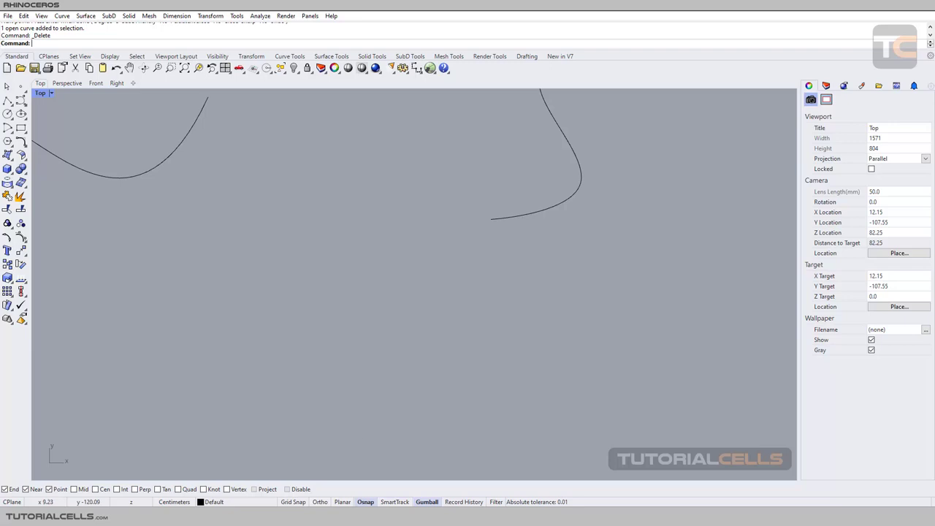
{"action": "left_click", "coordinate": [394, 502]}
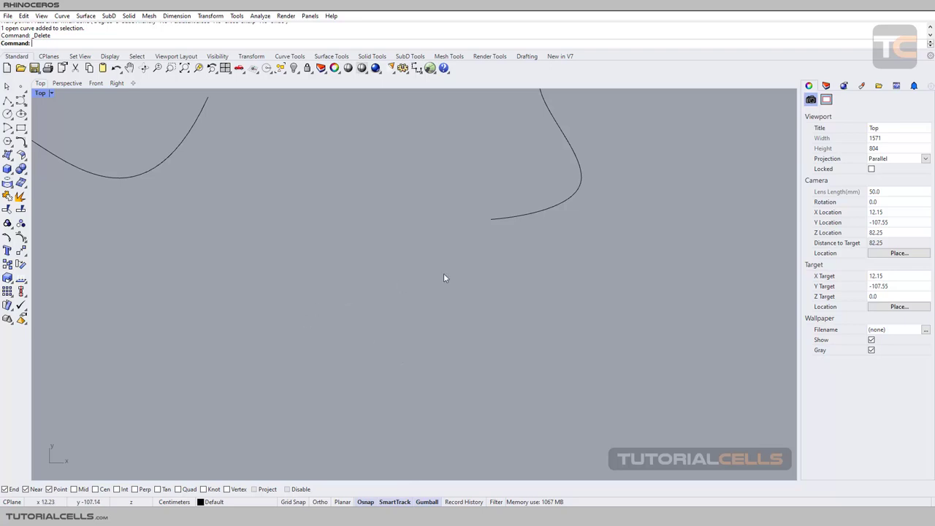
Draw a six-point zigzagging degree 3 control-point curve in the empty area between the two existing curves.
{"action": "left_click", "coordinate": [20, 101]}
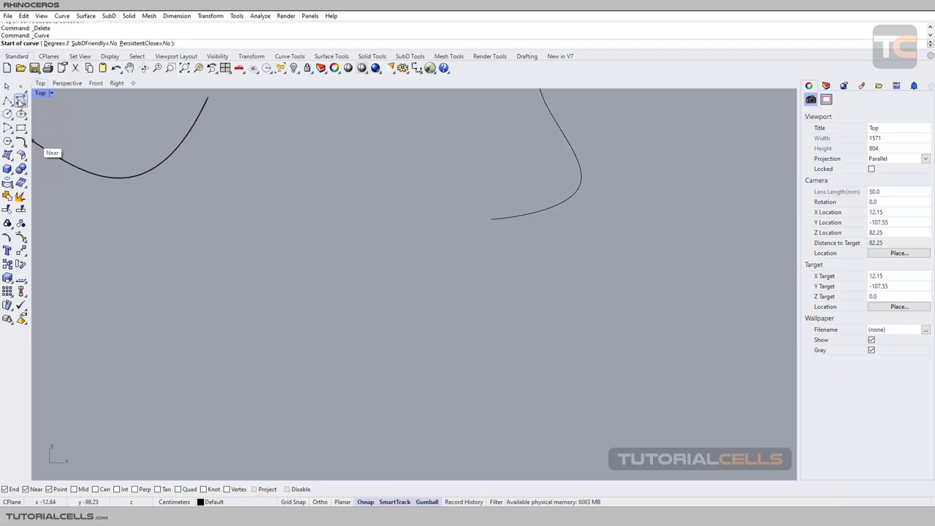
{"action": "left_click", "coordinate": [262, 355]}
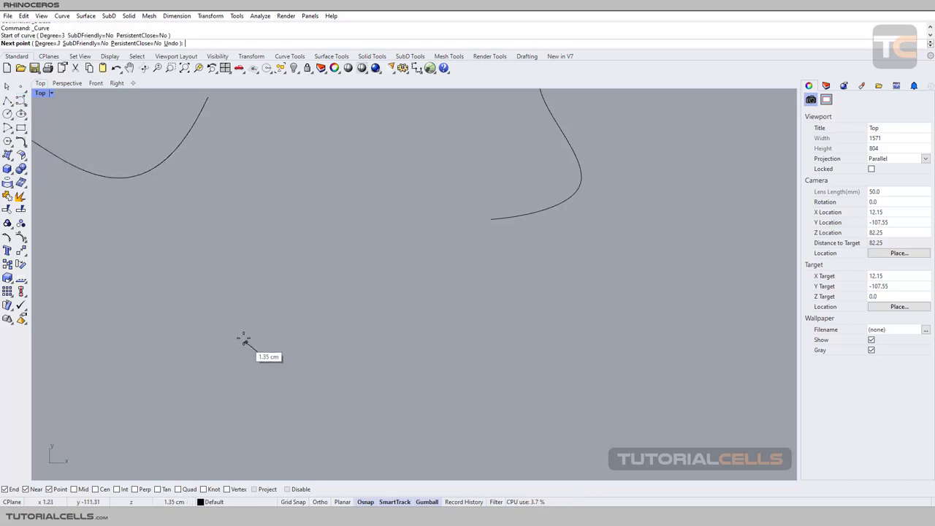
{"action": "left_click", "coordinate": [239, 306]}
{"action": "left_click", "coordinate": [323, 308]}
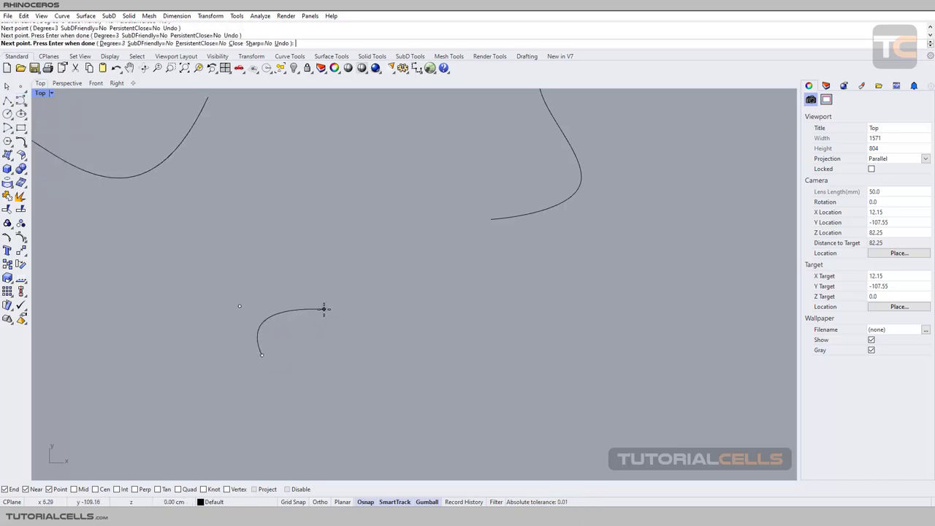
{"action": "left_click", "coordinate": [279, 247]}
{"action": "left_click", "coordinate": [333, 239]}
{"action": "left_click", "coordinate": [256, 205]}
{"action": "key", "text": "Return"}
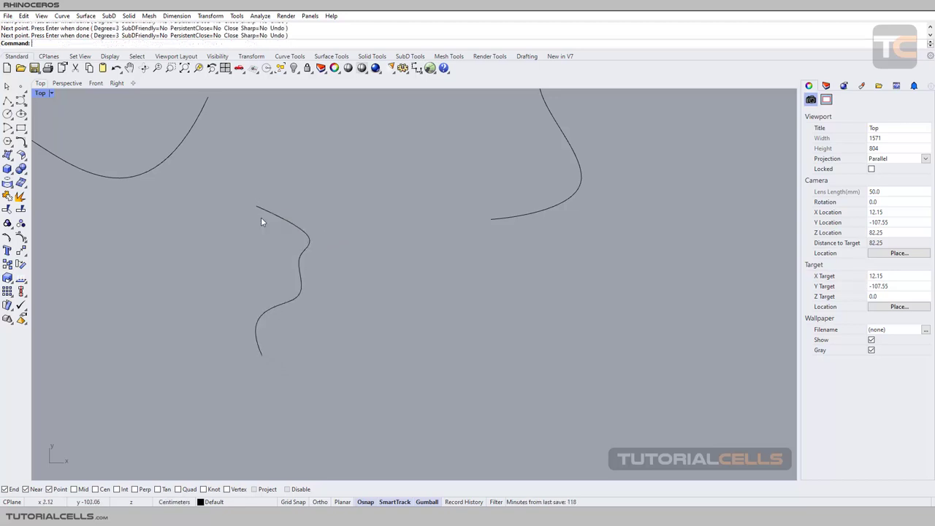
Pull the zigzag curve's upper outer control point farther outward, and delete the curve.
{"action": "left_click", "coordinate": [303, 256]}
{"action": "left_click", "coordinate": [333, 239]}
{"action": "left_click_drag", "start_coordinate": [333, 238], "coordinate": [377, 253]}
{"action": "key", "text": "Escape"}
{"action": "left_click", "coordinate": [296, 288]}
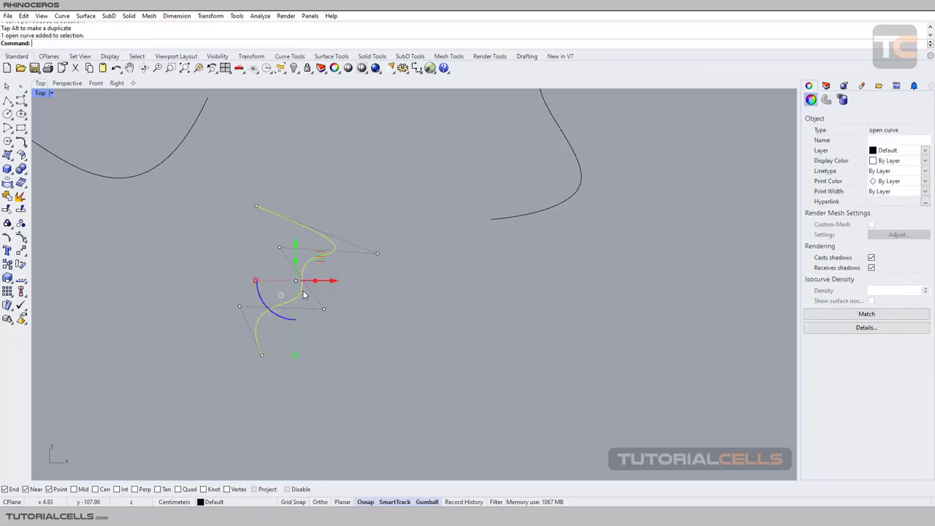
{"action": "key", "text": "Delete"}
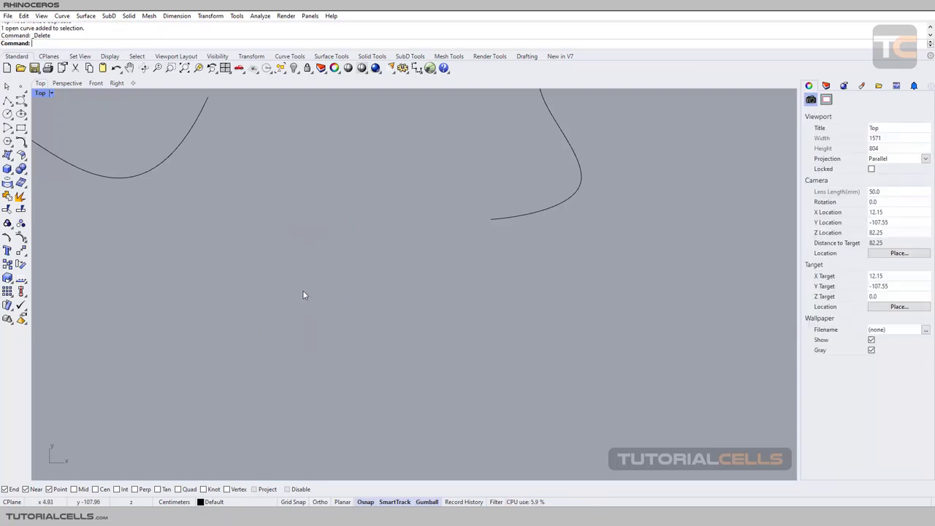
Draw a three-point curve from the S-shaped curve's lower end, placing the second point about 6.69 cm along the tangent tracking line, and delete it.
{"action": "left_click", "coordinate": [20, 101]}
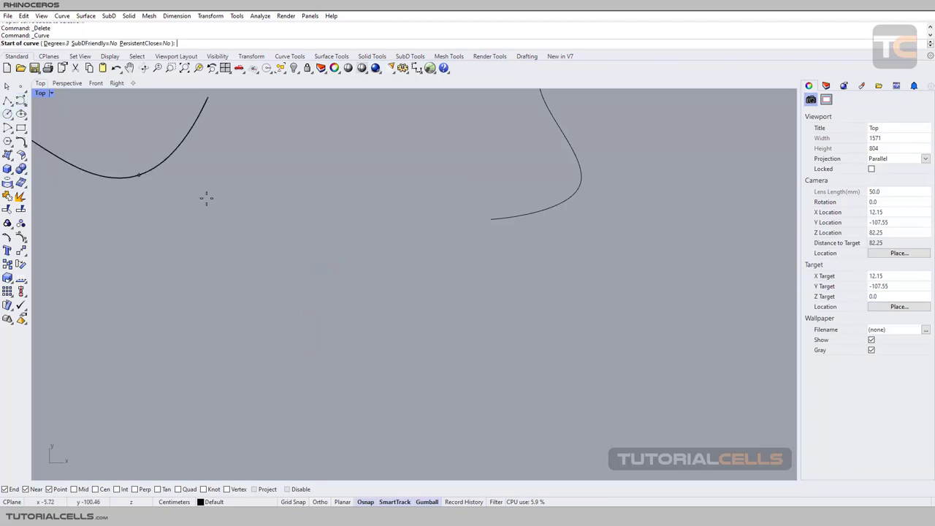
{"action": "left_click", "coordinate": [490, 219]}
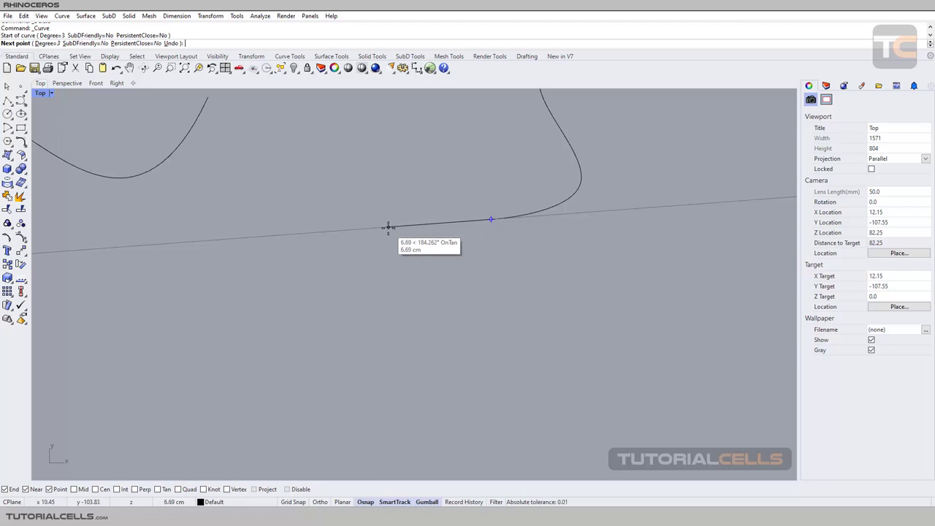
{"action": "left_click", "coordinate": [388, 227]}
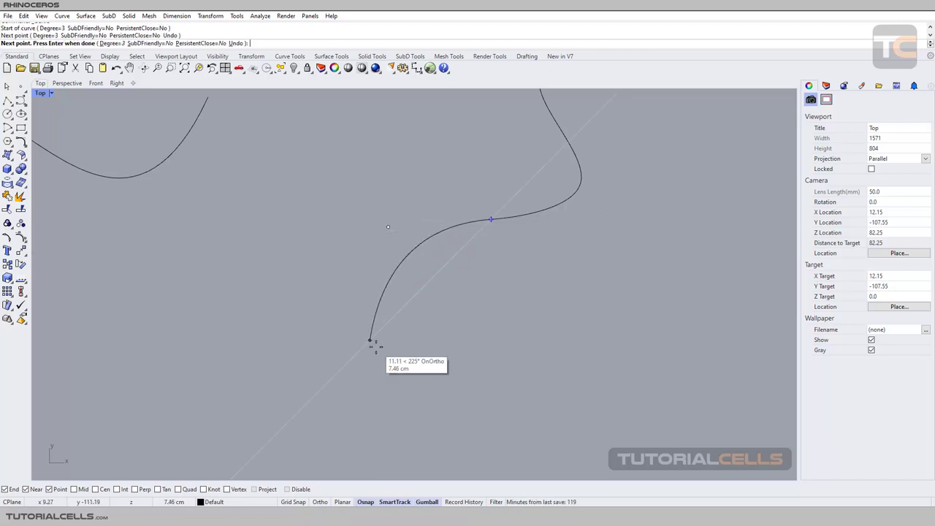
{"action": "left_click", "coordinate": [392, 363]}
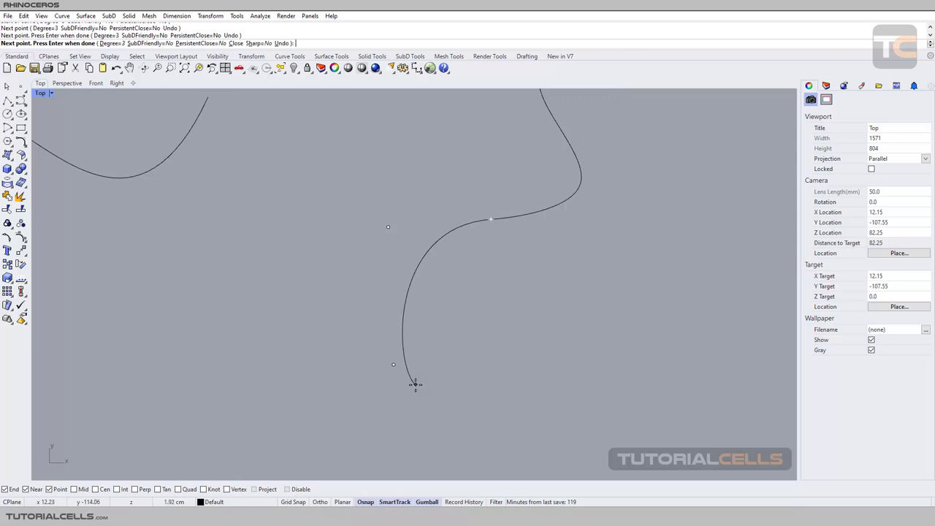
{"action": "key", "text": "Return"}
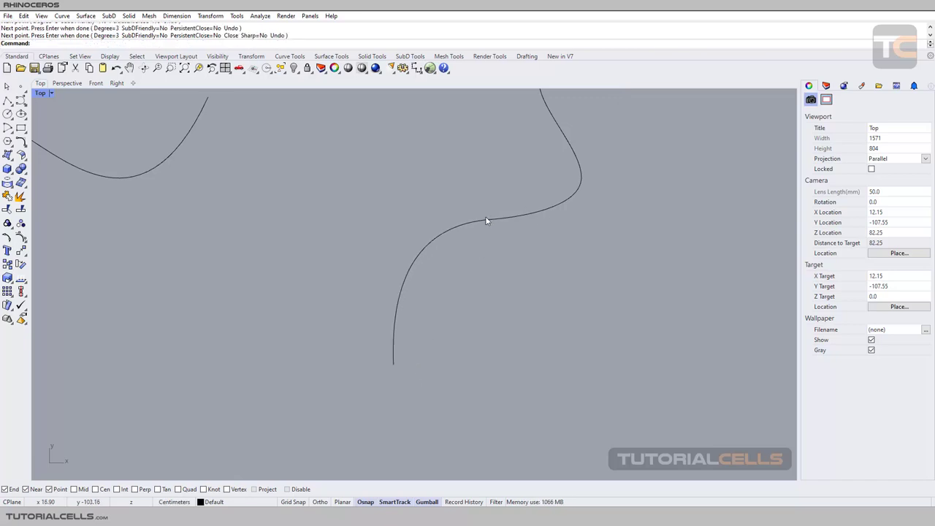
{"action": "left_click", "coordinate": [449, 235]}
{"action": "key", "text": "Delete"}
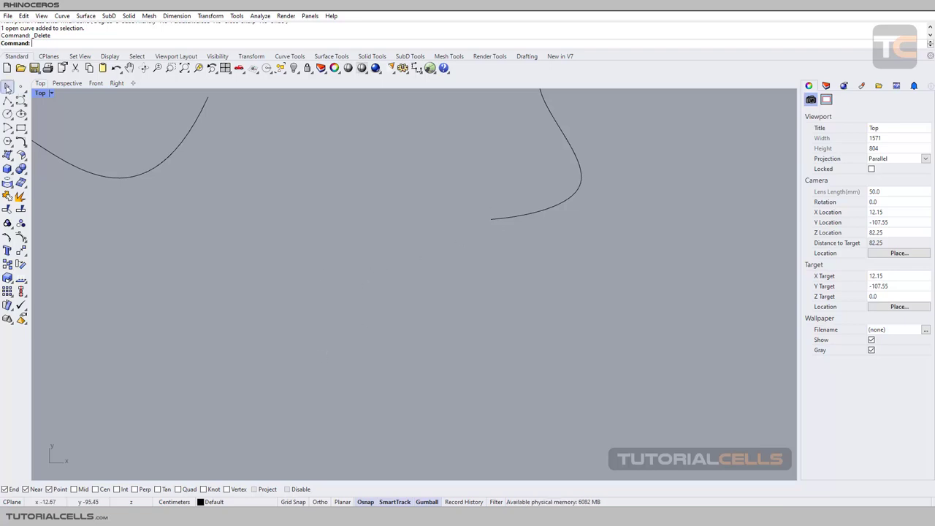
Draw a four-point curve from free space to the S-shaped curve's lower end, placing the third point on that end's tangent tracking line.
{"action": "left_click", "coordinate": [20, 100]}
{"action": "left_click", "coordinate": [395, 349]}
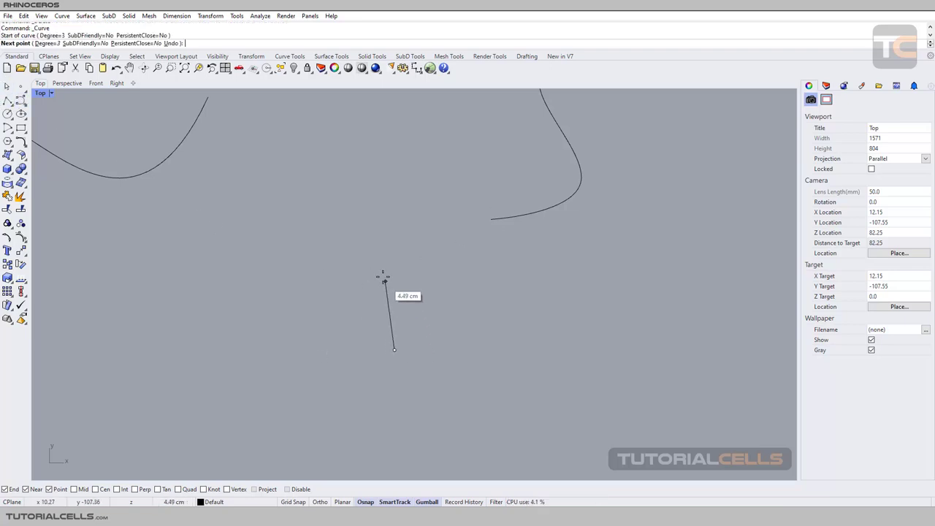
{"action": "left_click", "coordinate": [378, 287]}
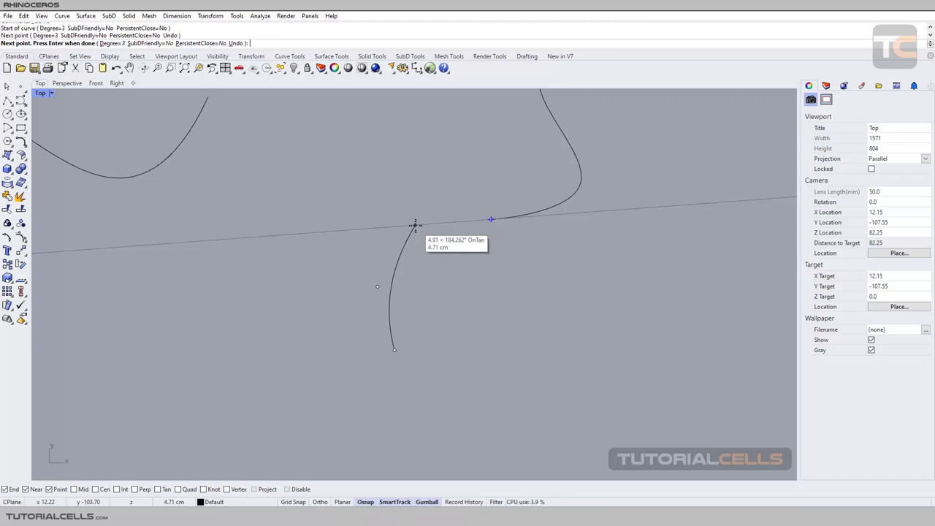
{"action": "left_click", "coordinate": [414, 225]}
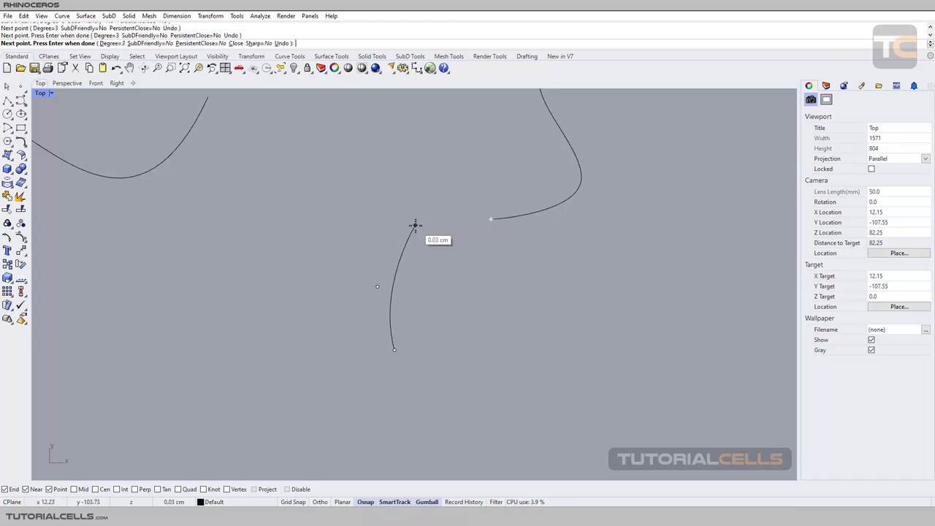
{"action": "left_click", "coordinate": [489, 222]}
{"action": "key", "text": "Return"}
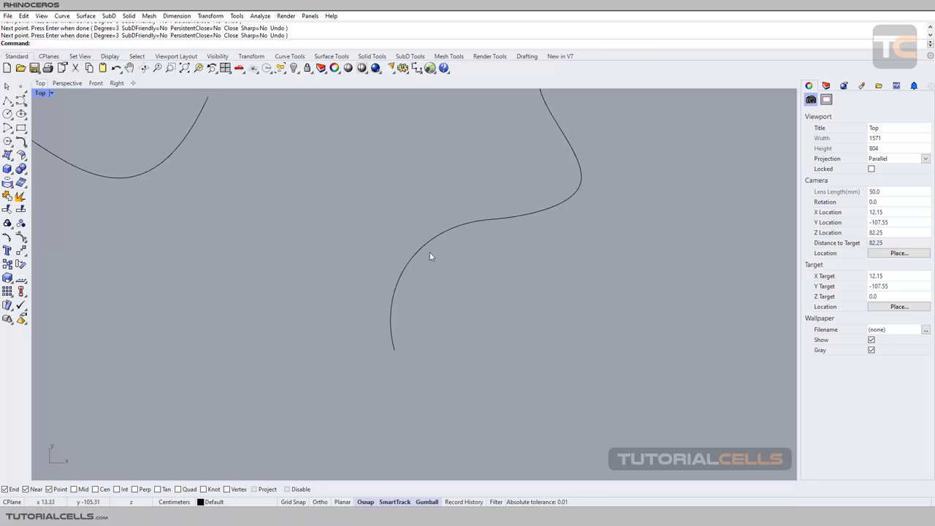
Examine the control points of both curves around their junction, and delete the new curve.
{"action": "left_click", "coordinate": [412, 260]}
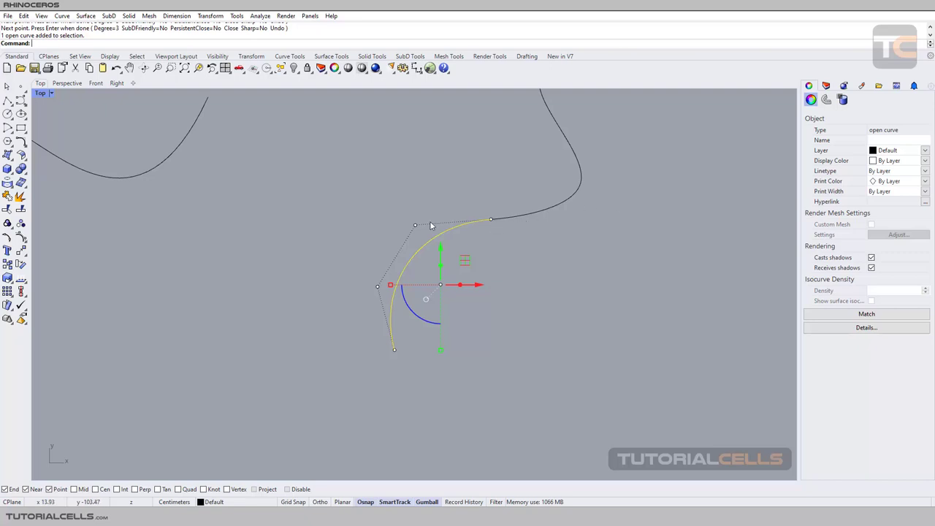
{"action": "left_click", "coordinate": [546, 208]}
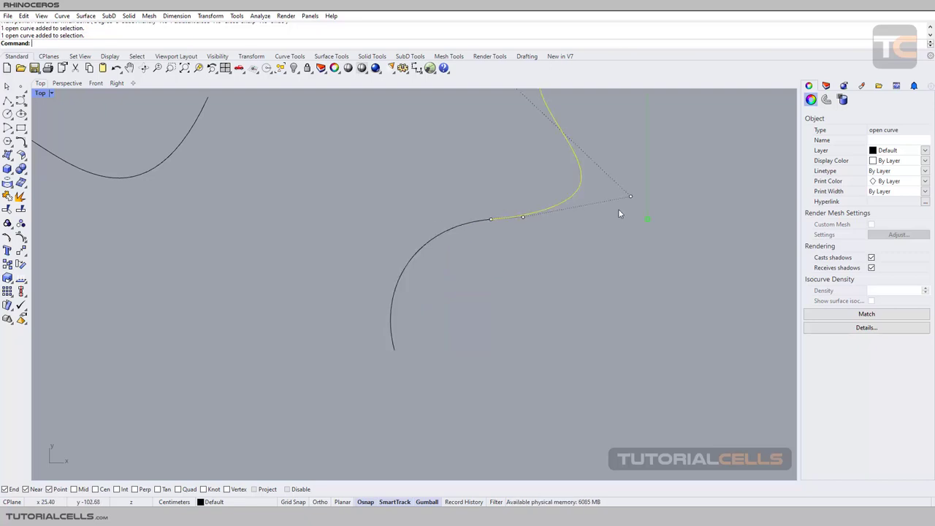
{"action": "left_click", "coordinate": [467, 250]}
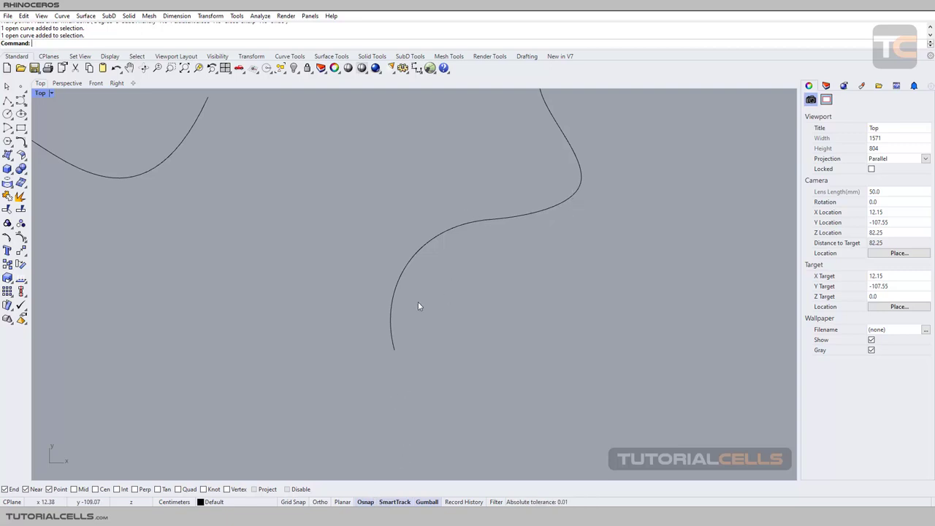
{"action": "left_click", "coordinate": [406, 268]}
{"action": "scroll", "coordinate": [230, 224], "scroll_direction": "down", "scroll_amount": 5}
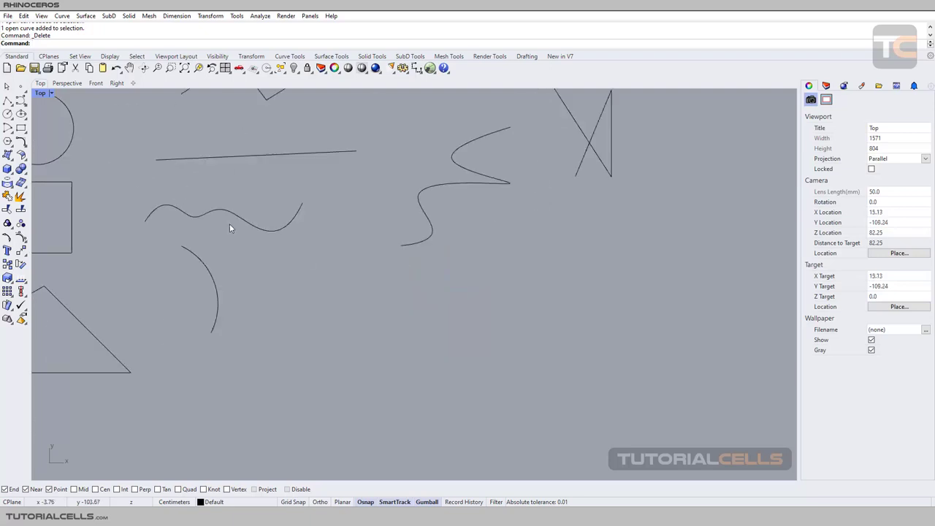
Enable the Parallels option in the SmartTrack and Guides settings and accept the settings.
{"action": "scroll", "coordinate": [305, 225], "scroll_direction": "up", "scroll_amount": 4}
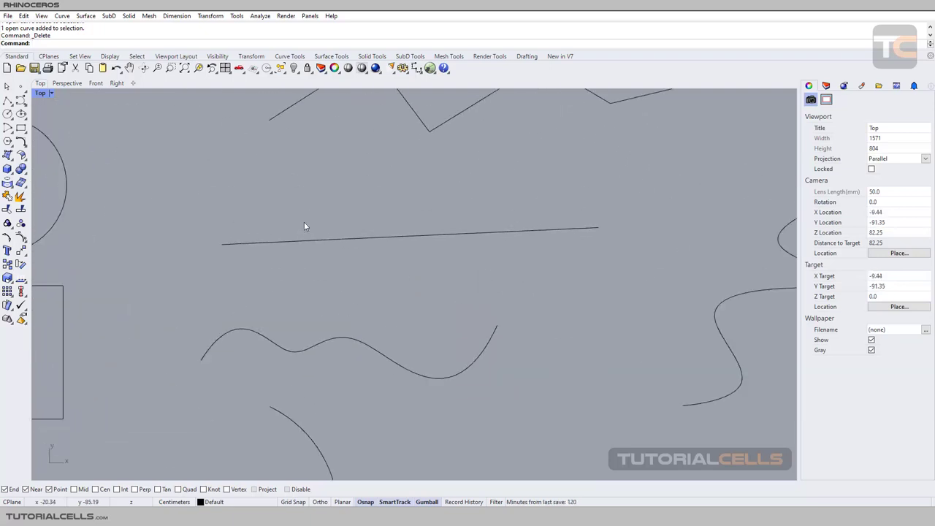
{"action": "left_click", "coordinate": [406, 503]}
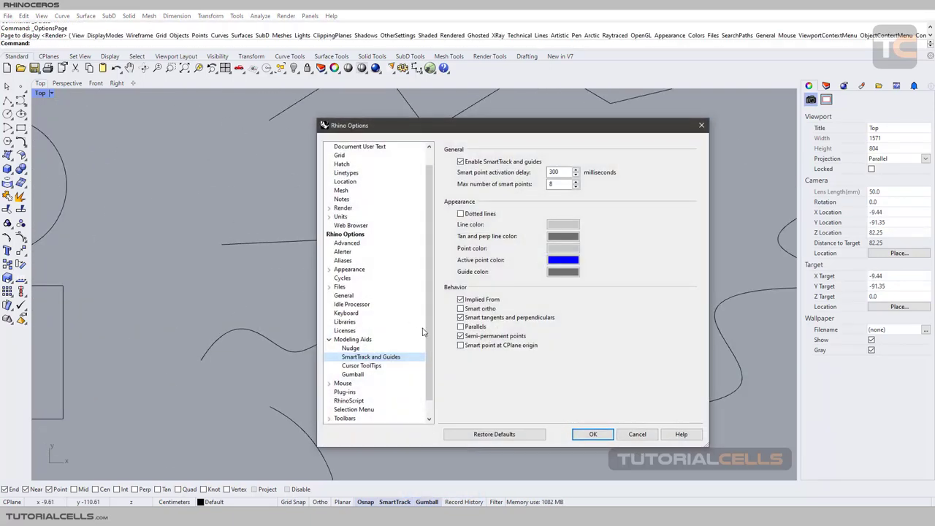
{"action": "left_click", "coordinate": [460, 327]}
{"action": "left_click", "coordinate": [590, 436]}
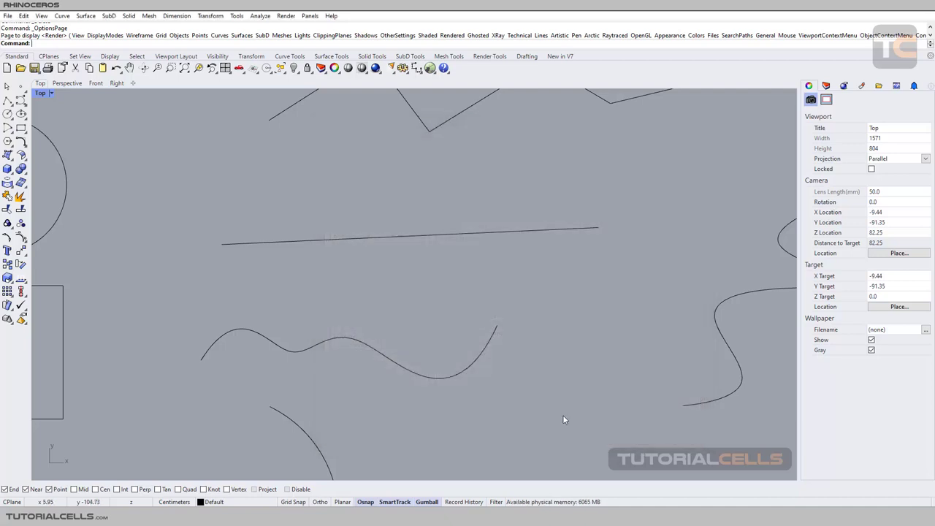
Rotate the straight line below the zigzag polyline counterclockwise to a steeper slope.
{"action": "right_click_drag", "start_coordinate": [331, 271], "coordinate": [355, 329]}
{"action": "left_click", "coordinate": [363, 302]}
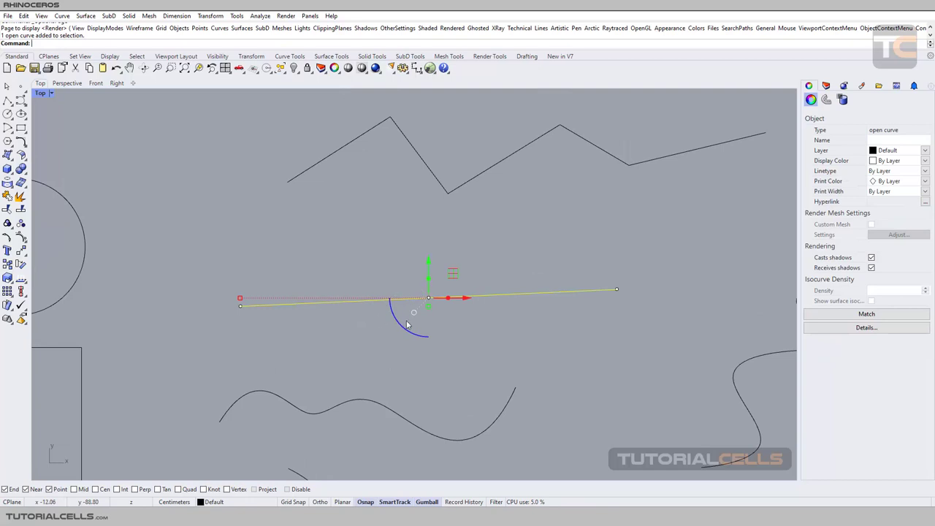
{"action": "left_click_drag", "start_coordinate": [403, 326], "coordinate": [416, 335]}
{"action": "left_click", "coordinate": [356, 245]}
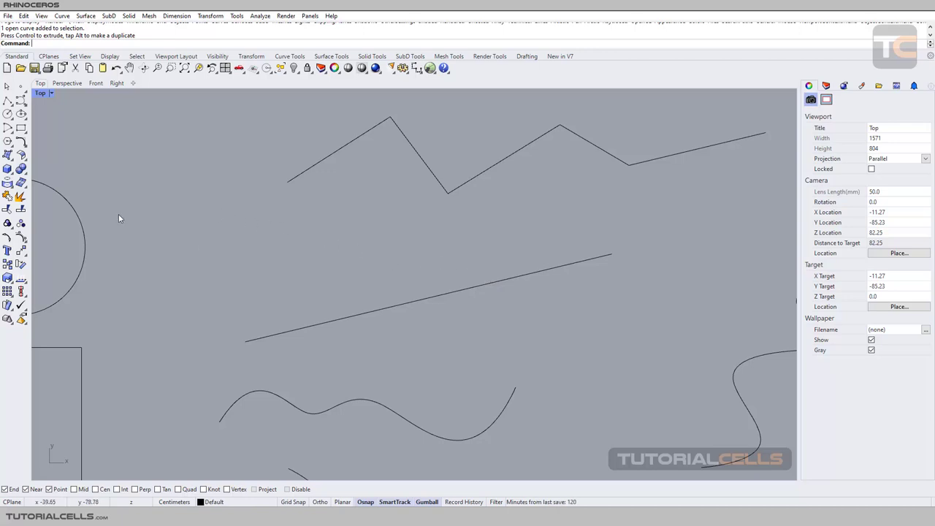
Draw a single-segment polyline between the zigzag polyline and the sloped straight line, placing its end on the parallel tracking line taken from the straight line.
{"action": "left_click", "coordinate": [7, 100]}
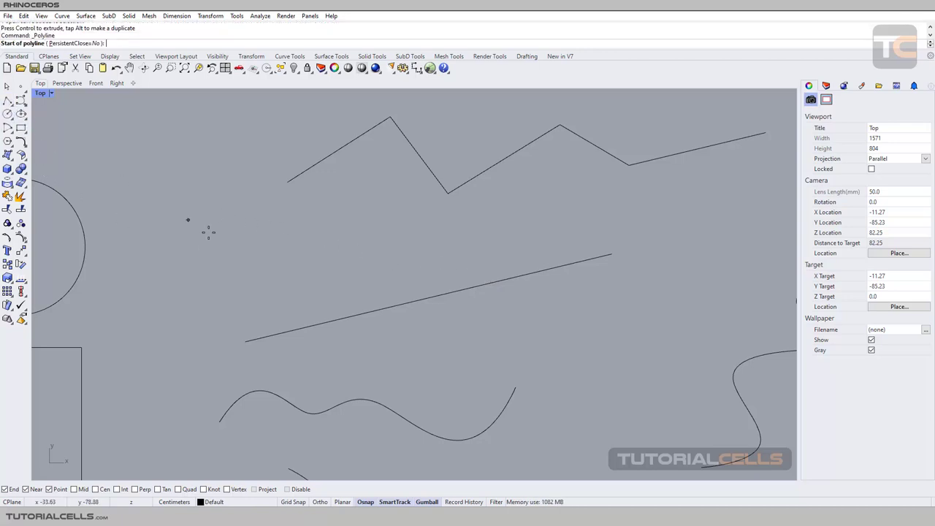
{"action": "left_click", "coordinate": [236, 272]}
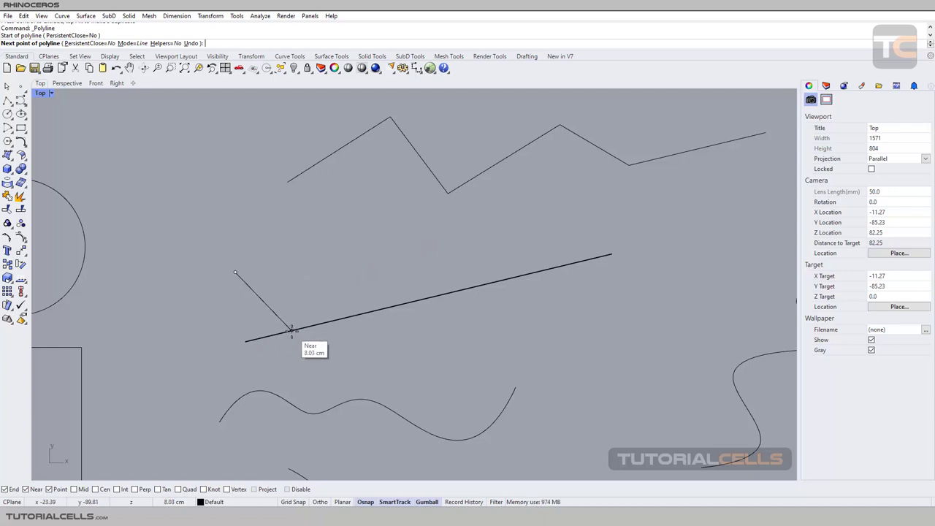
{"action": "left_click", "coordinate": [255, 333]}
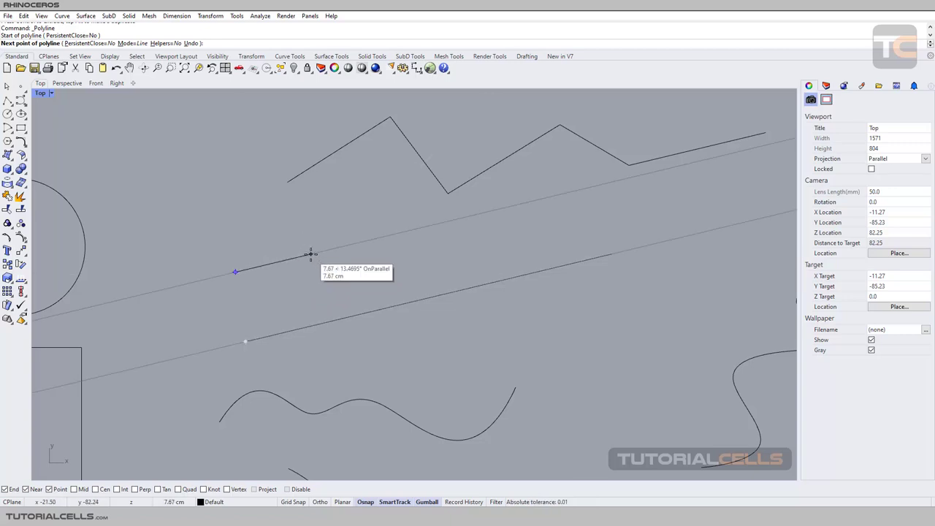
{"action": "left_click", "coordinate": [588, 188]}
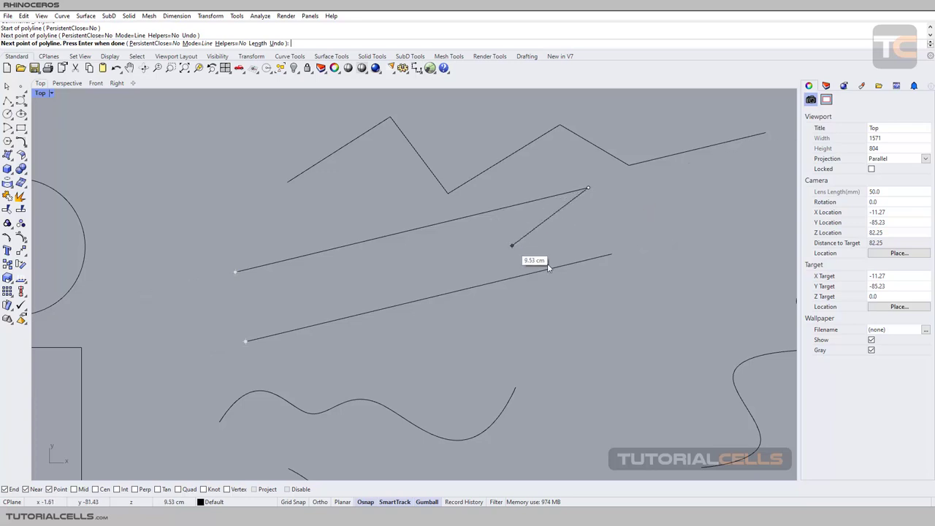
{"action": "key", "text": "Return"}
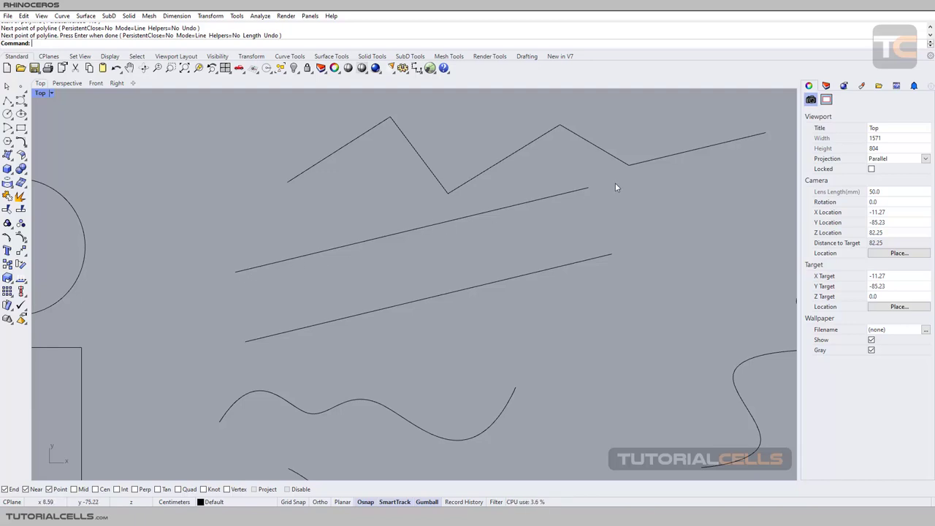
{"action": "scroll", "coordinate": [606, 189], "scroll_direction": "down", "scroll_amount": 5}
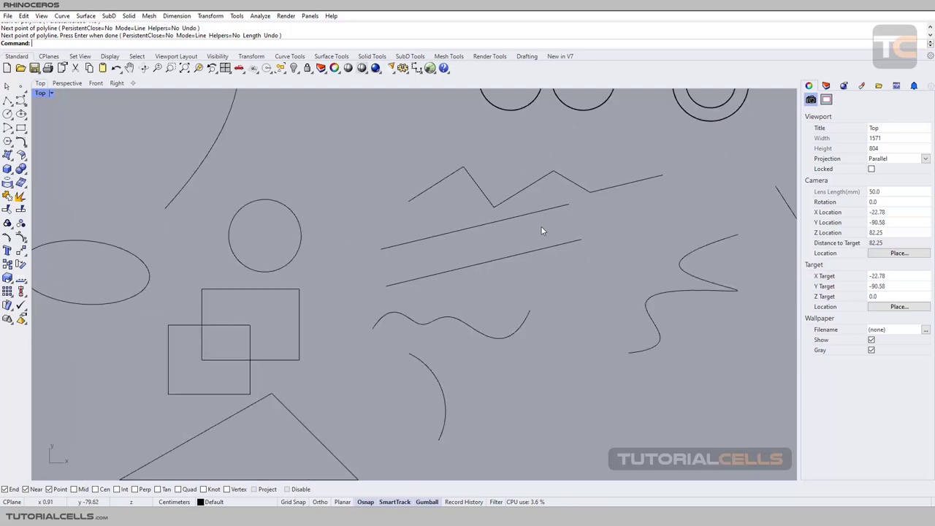
{"action": "scroll", "coordinate": [477, 234], "scroll_direction": "down", "scroll_amount": 3}
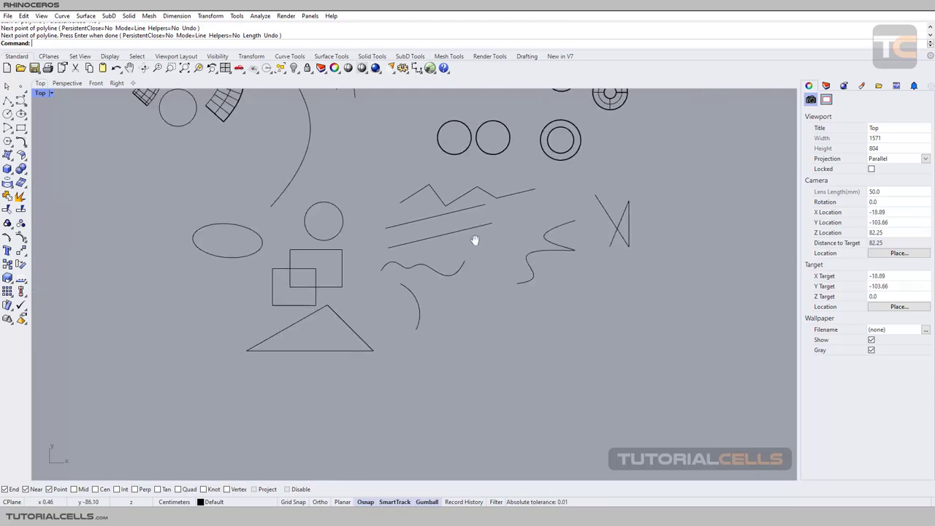